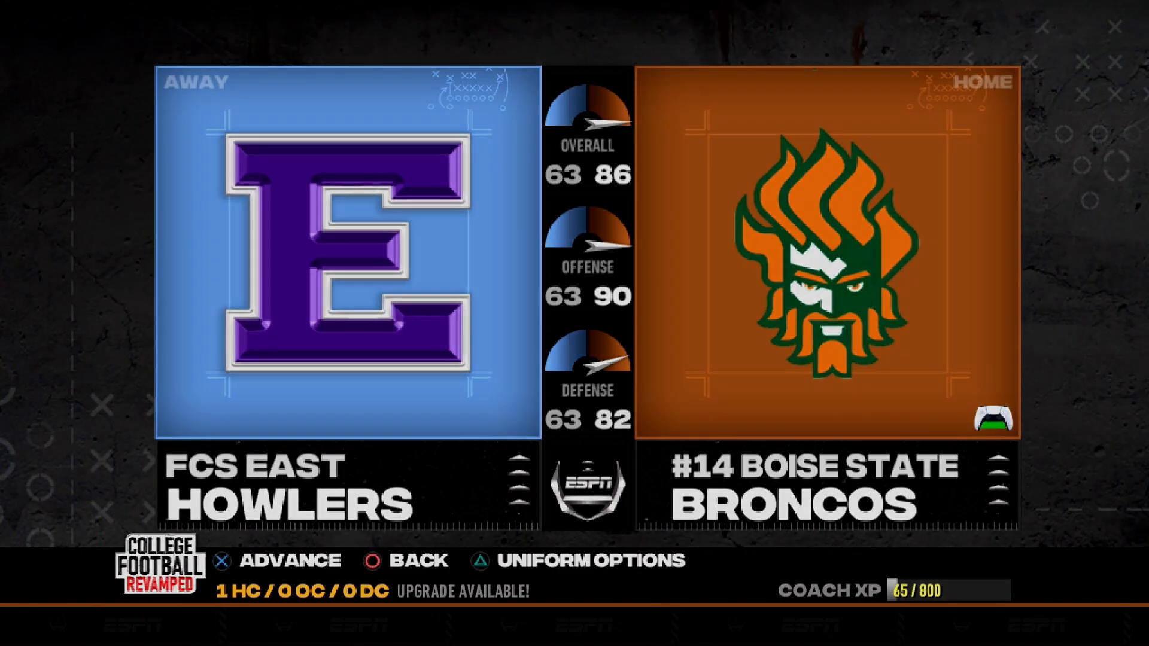
# Start the FCS East Howlers at Boise State Broncos game and continue past the team ratings.
pyautogui.press('x')
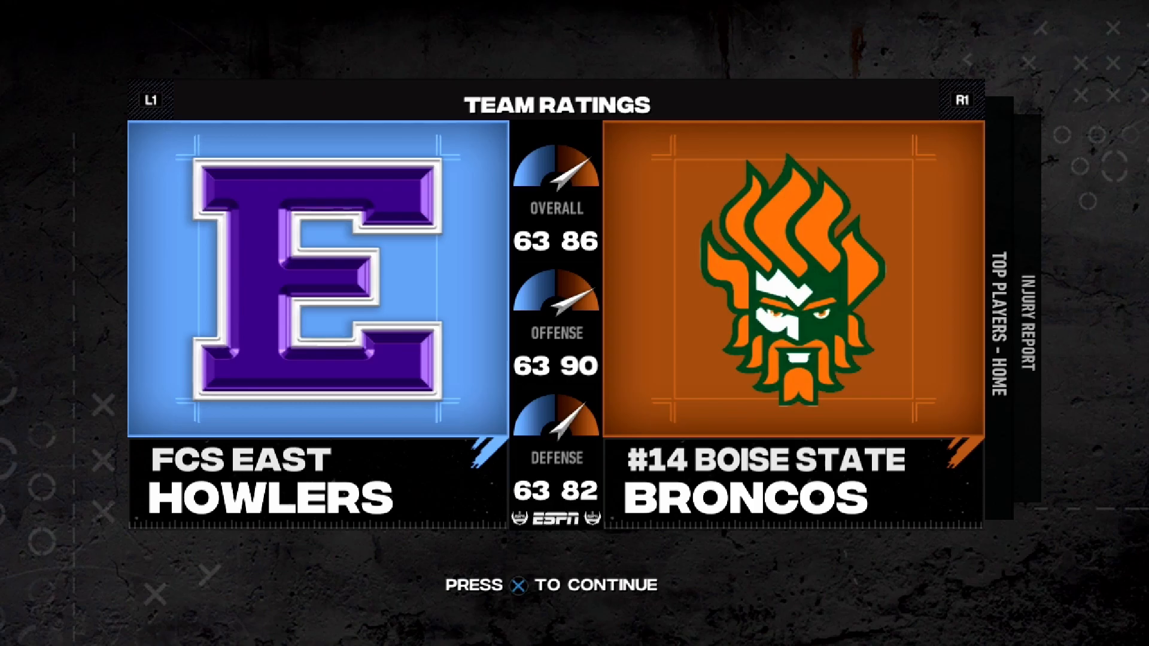
pyautogui.press('x')
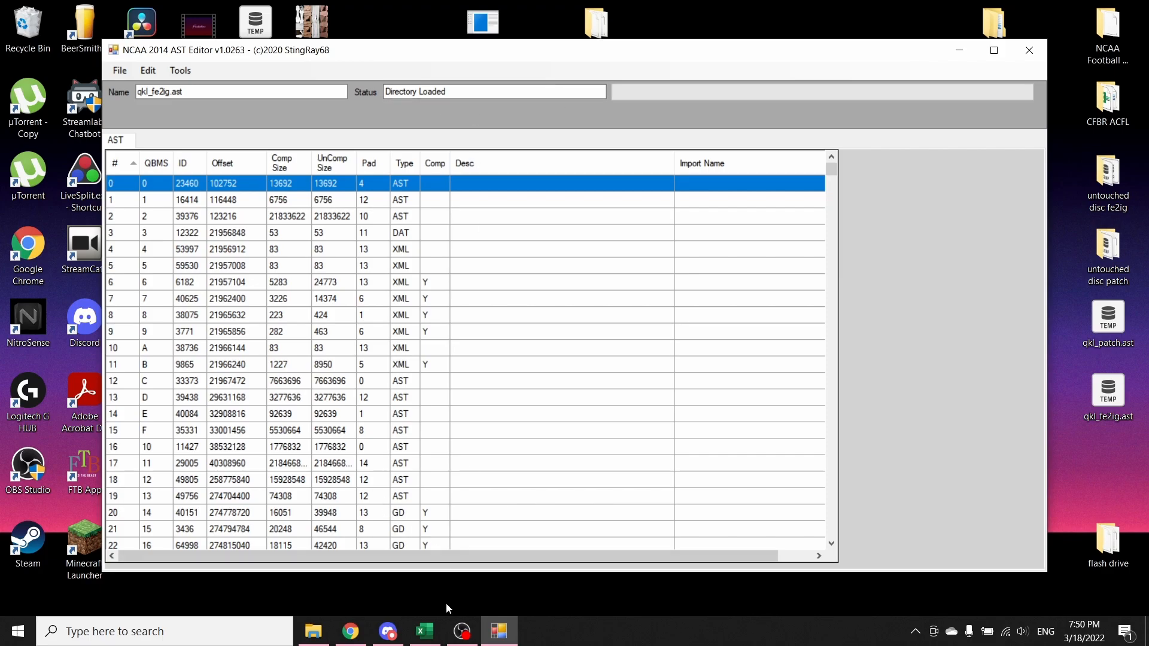
# Switch to the fe2ig_CFBR_Organized workbook in Excel and look up the Boise and UNLV field file numbers in the Mountain West list.
pyautogui.click(433, 636)
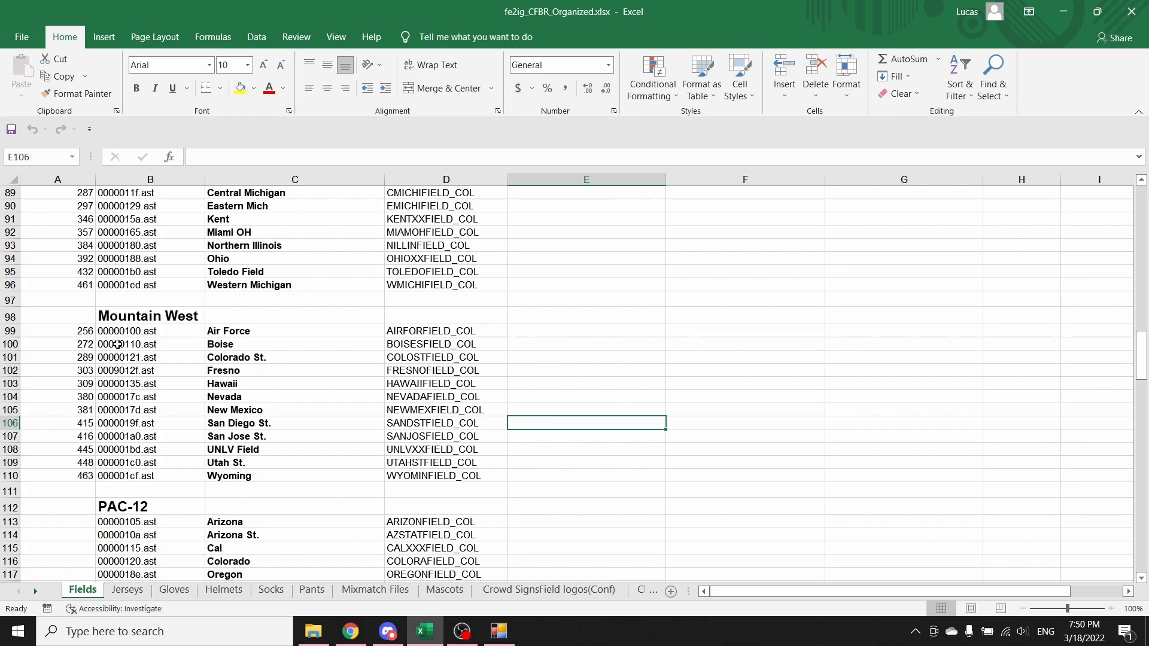
pyautogui.moveTo(79, 345)
pyautogui.mouseDown()
pyautogui.moveTo(456, 349)
pyautogui.moveTo(72, 345)
pyautogui.mouseUp()
pyautogui.hotkey('ctrl', 'shift', 'Right')
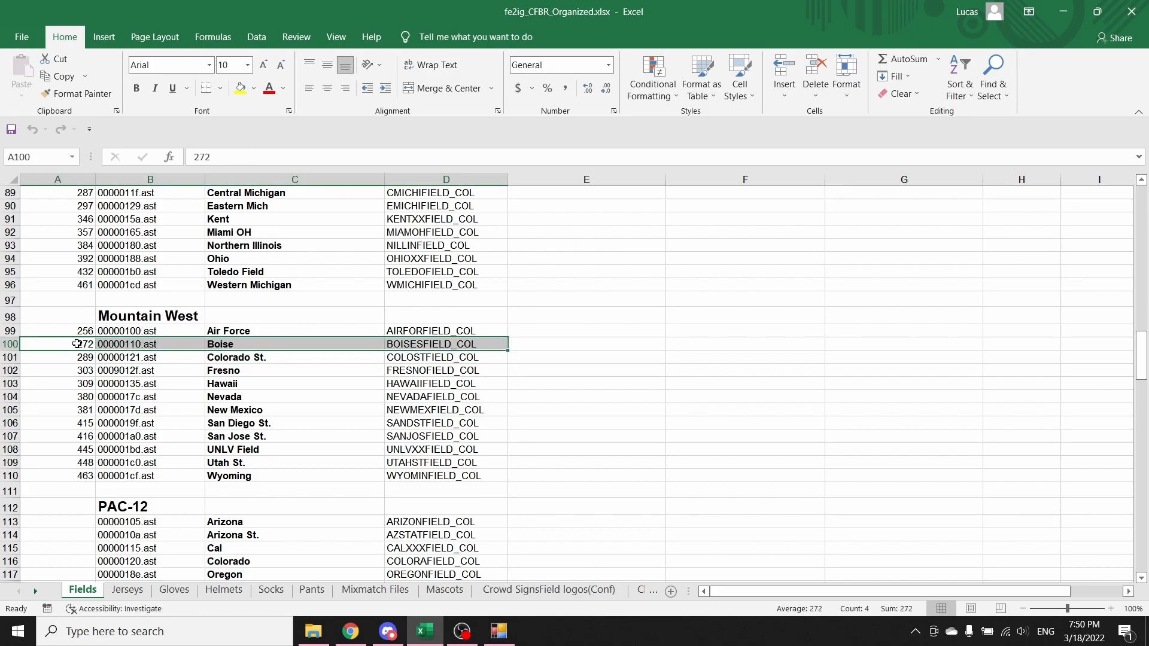
pyautogui.click(77, 345)
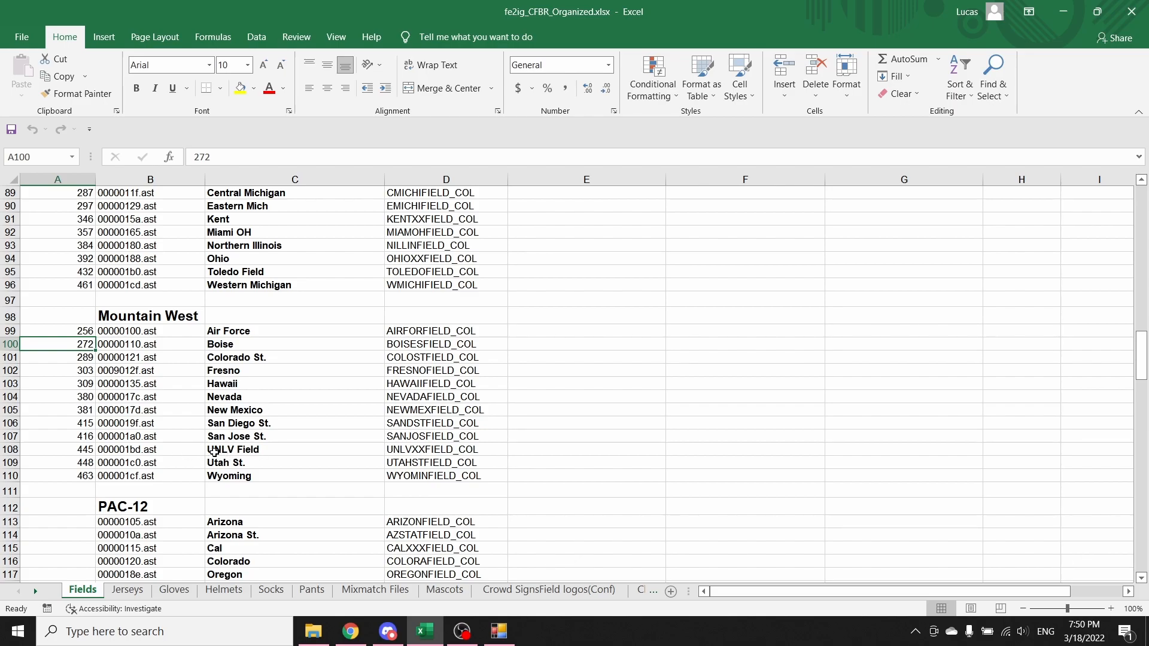
pyautogui.moveTo(411, 447); pyautogui.dragTo(79, 449)
pyautogui.click(78, 449)
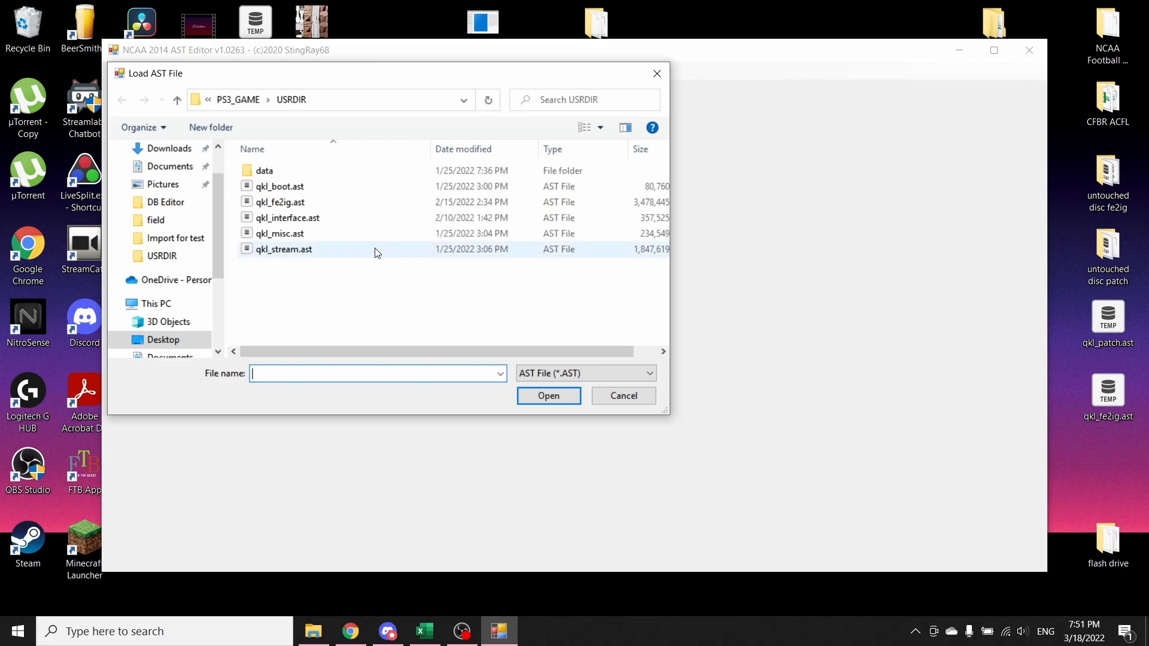
# In the AST Editor, load File00272.AST from Exported from game > Cape Breton_Boise St > field on the Desktop.
pyautogui.scroll(1, 193, 248)
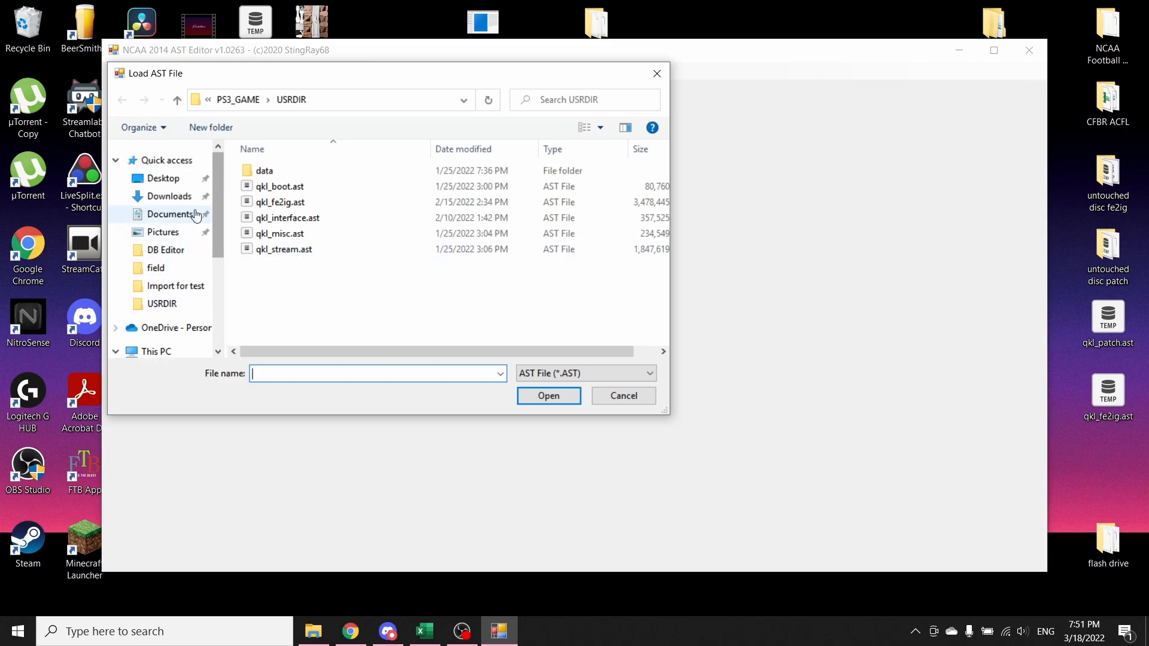
pyautogui.click(179, 180)
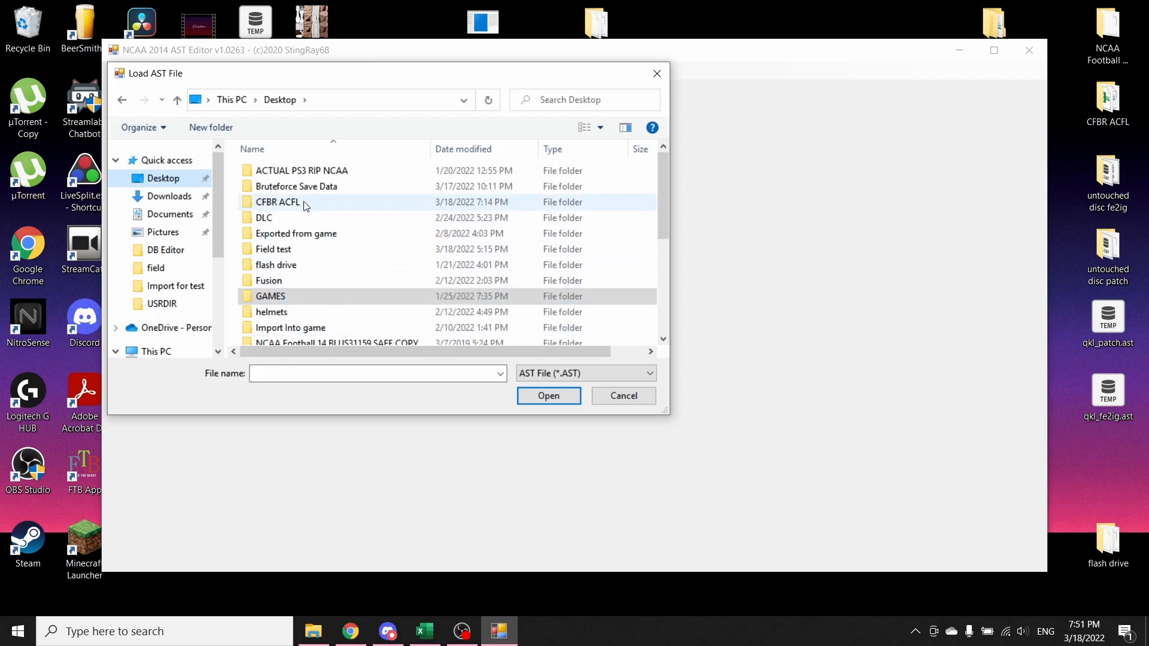
pyautogui.doubleClick(337, 234)
pyautogui.doubleClick(639, 234)
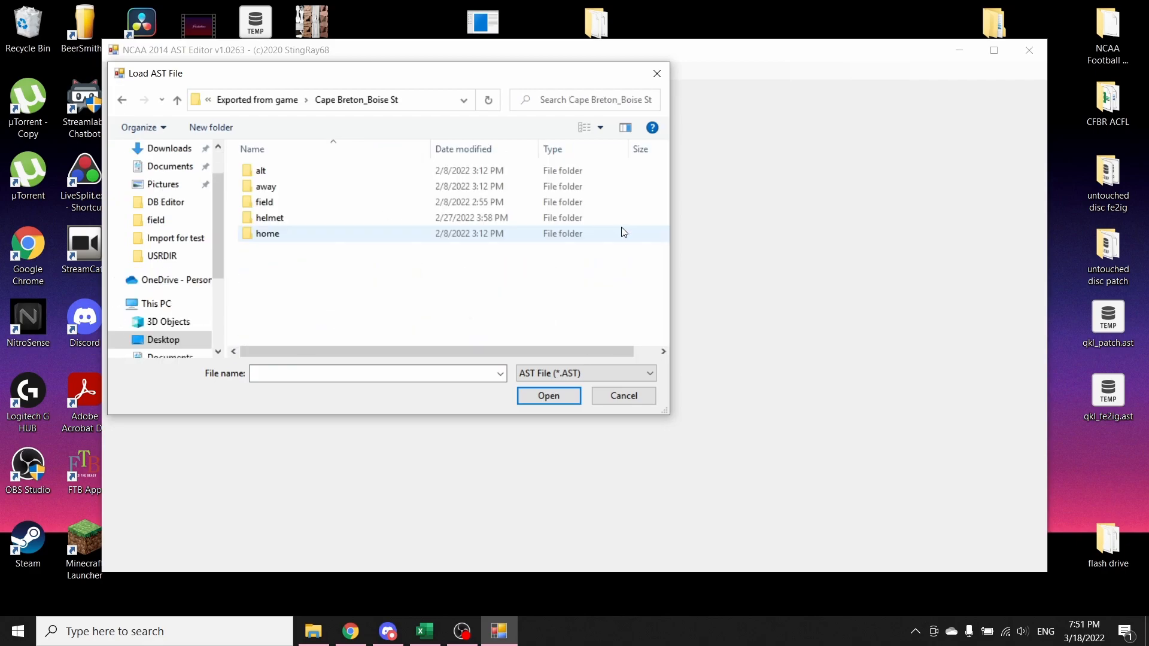
pyautogui.doubleClick(277, 203)
pyautogui.doubleClick(259, 170)
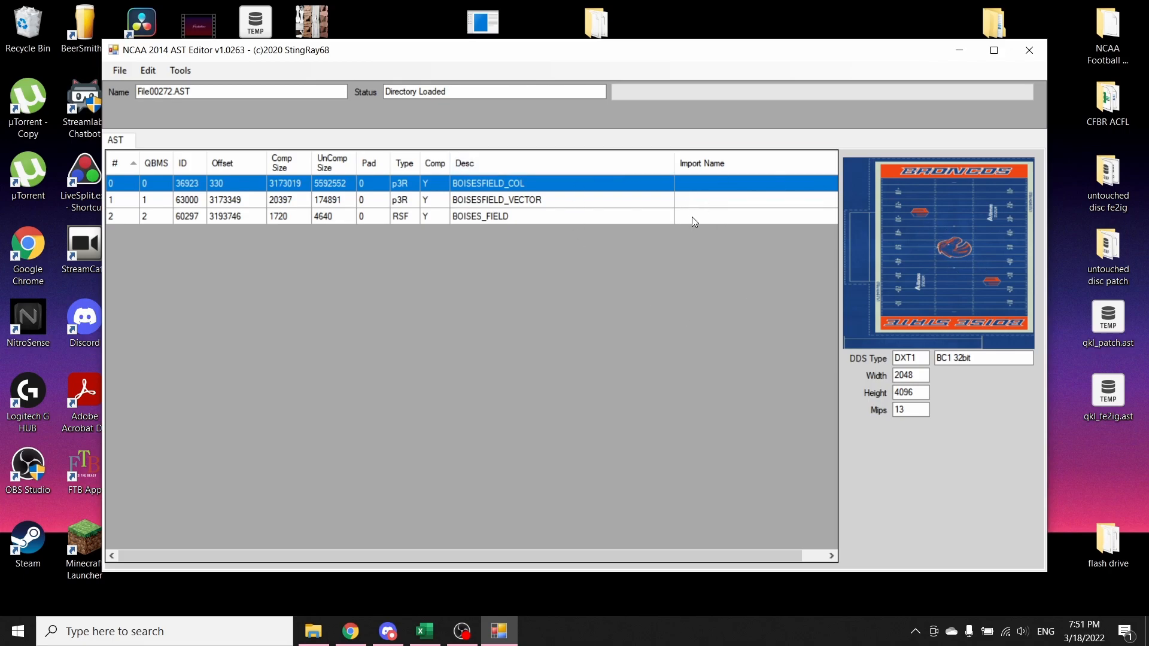
# Examine the BOISES_FIELD and BOISESFIELD_COL entries of the loaded archive and the extract and replace options.
pyautogui.click(487, 216)
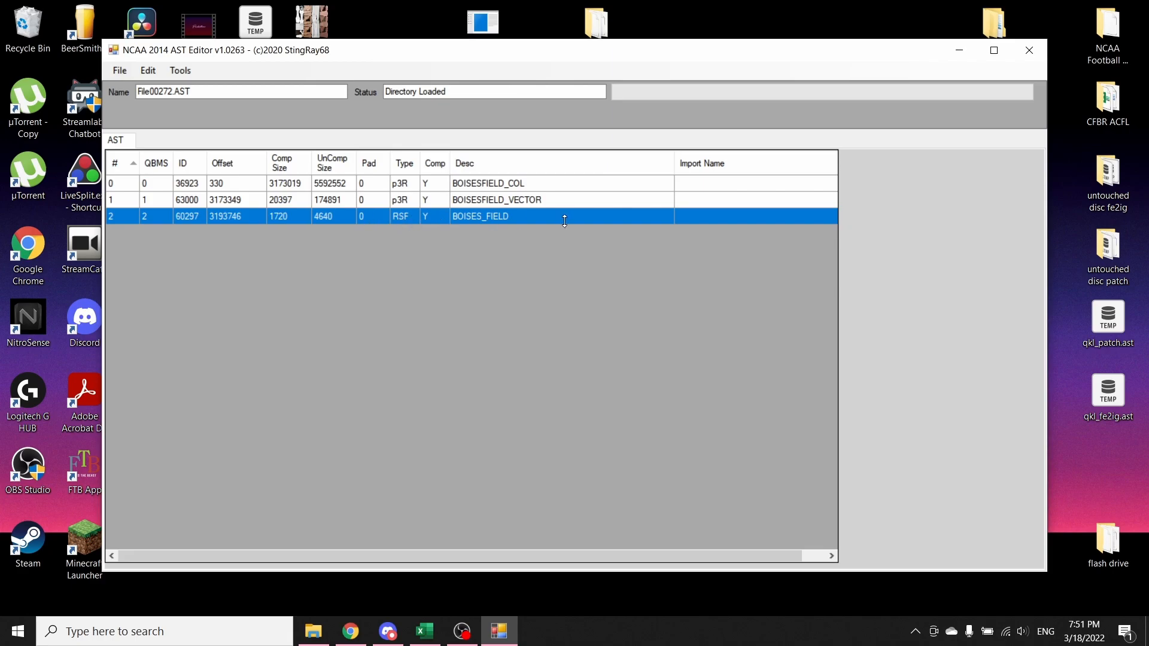
pyautogui.rightClick(485, 219)
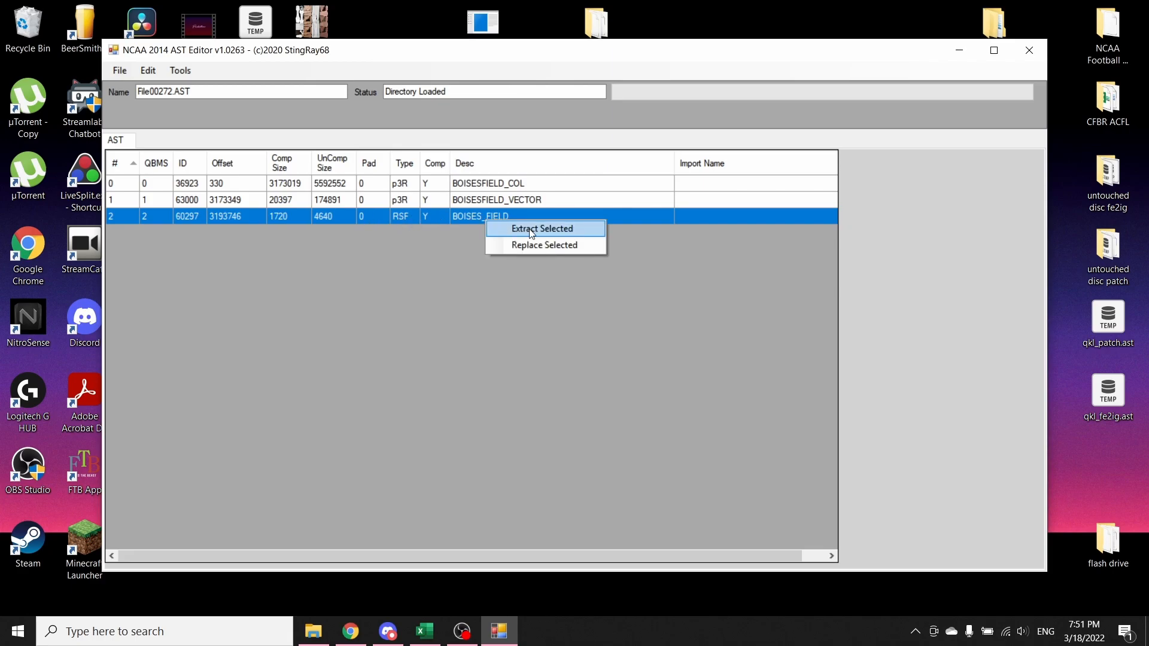
pyautogui.click(459, 342)
pyautogui.click(539, 186)
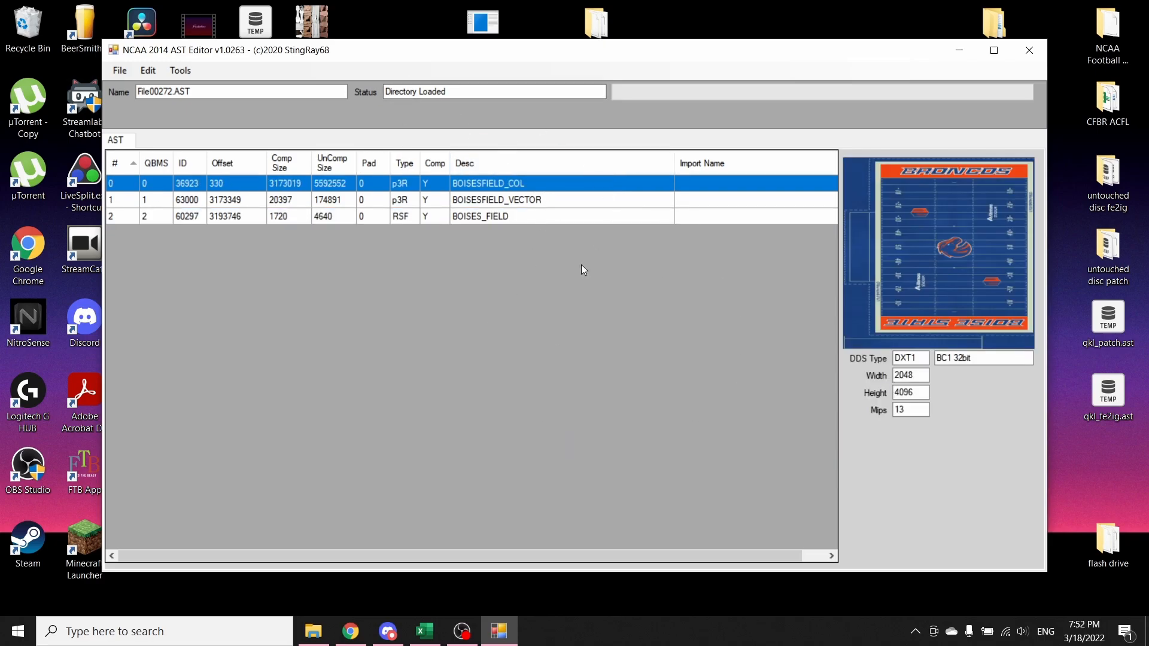
pyautogui.click(489, 217)
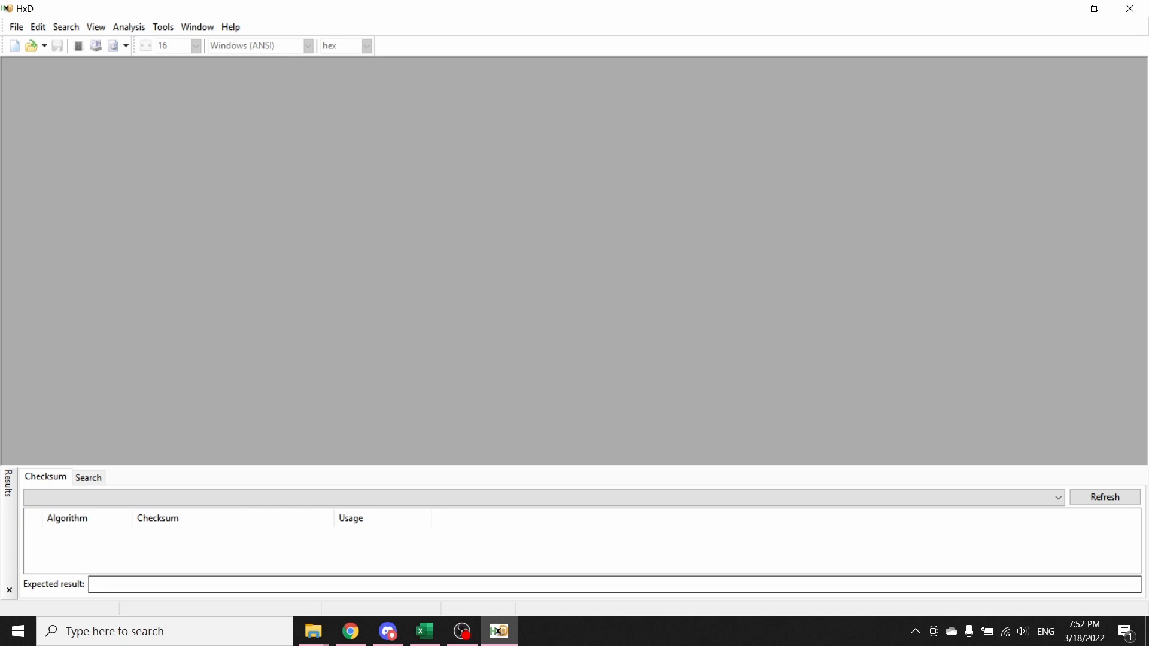
# In HxD, open BOISES_FIELD.RSF from the Boise folder inside Field test on the Desktop.
pyautogui.click(16, 27)
pyautogui.click(29, 59)
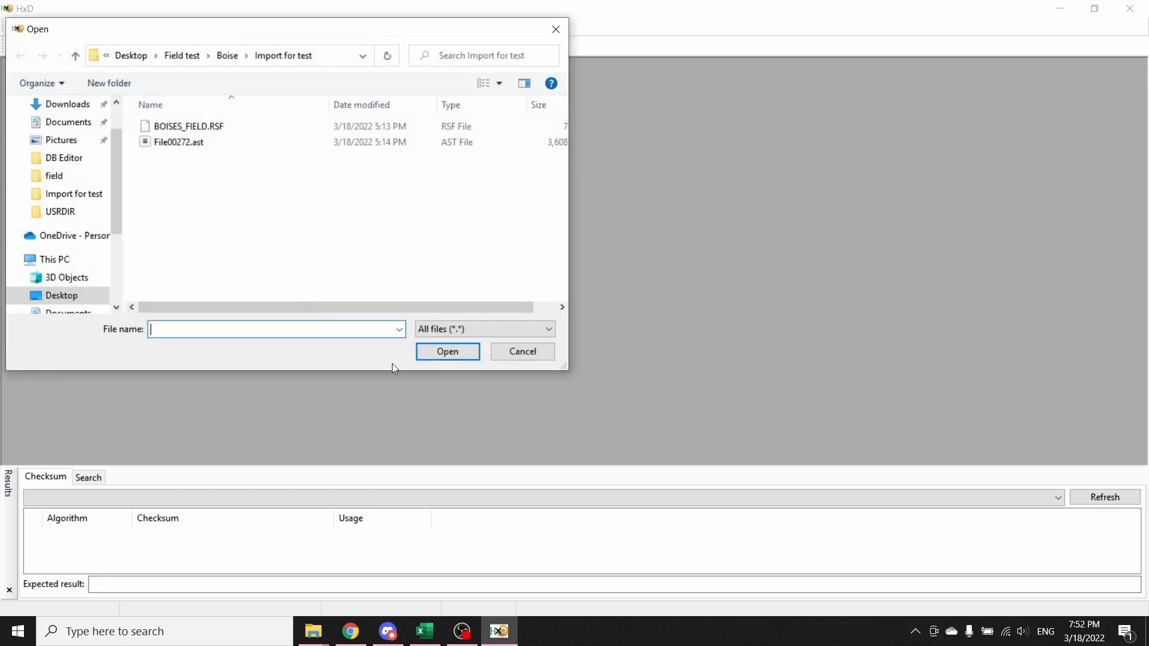
pyautogui.click(180, 57)
pyautogui.doubleClick(191, 125)
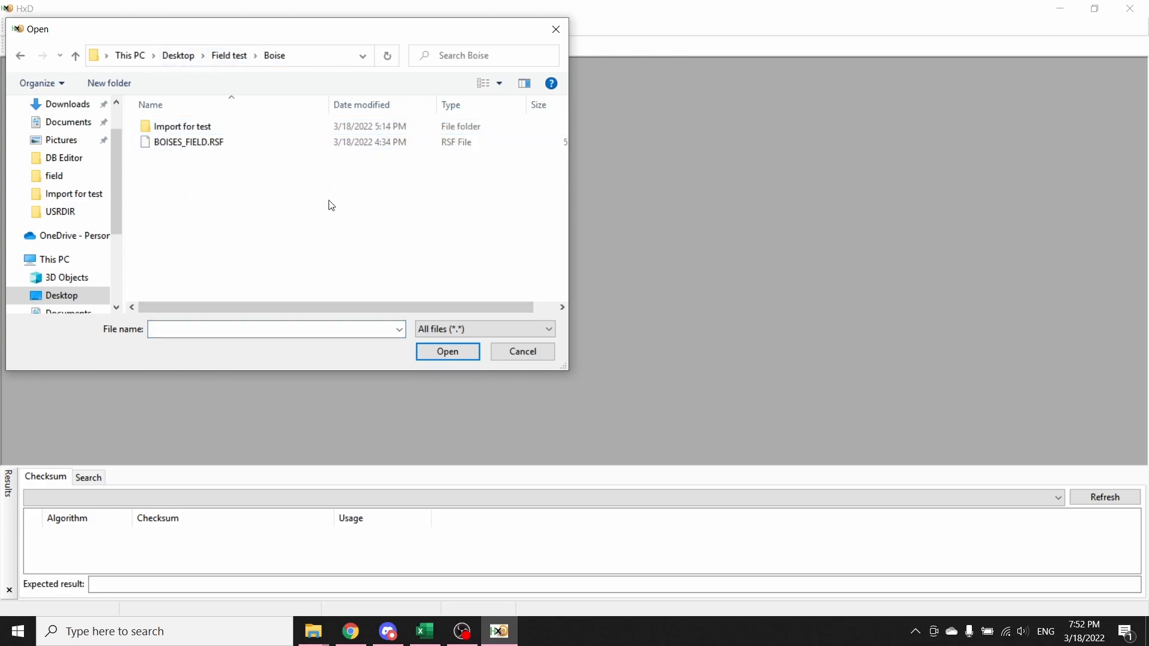
pyautogui.click(193, 144)
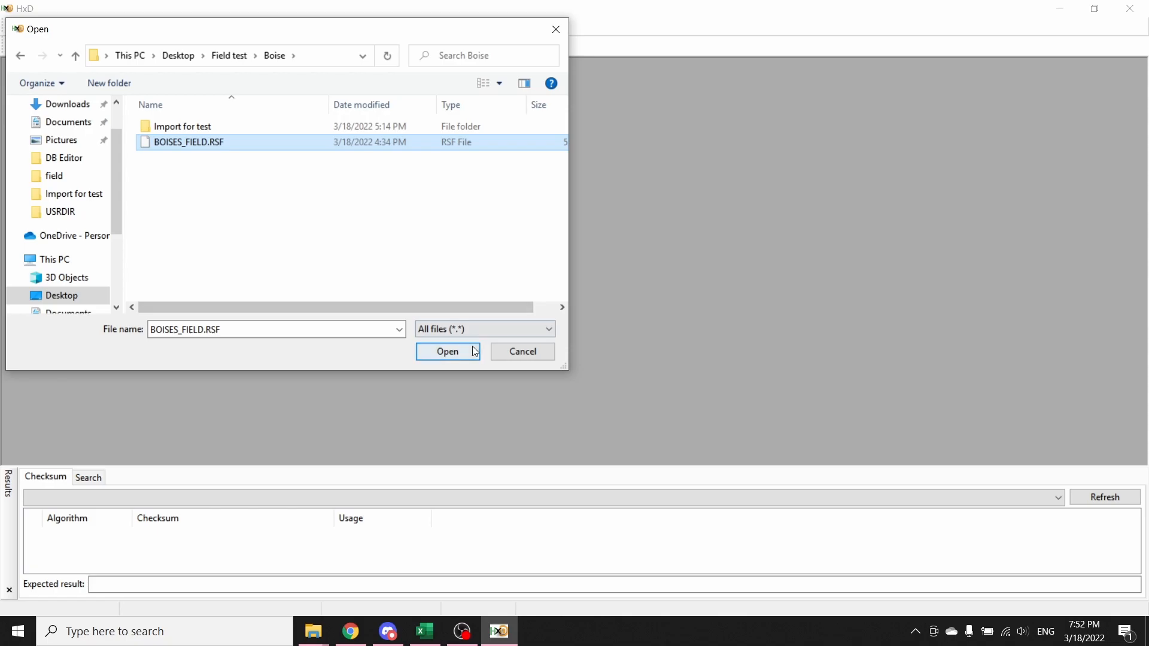
pyautogui.click(447, 351)
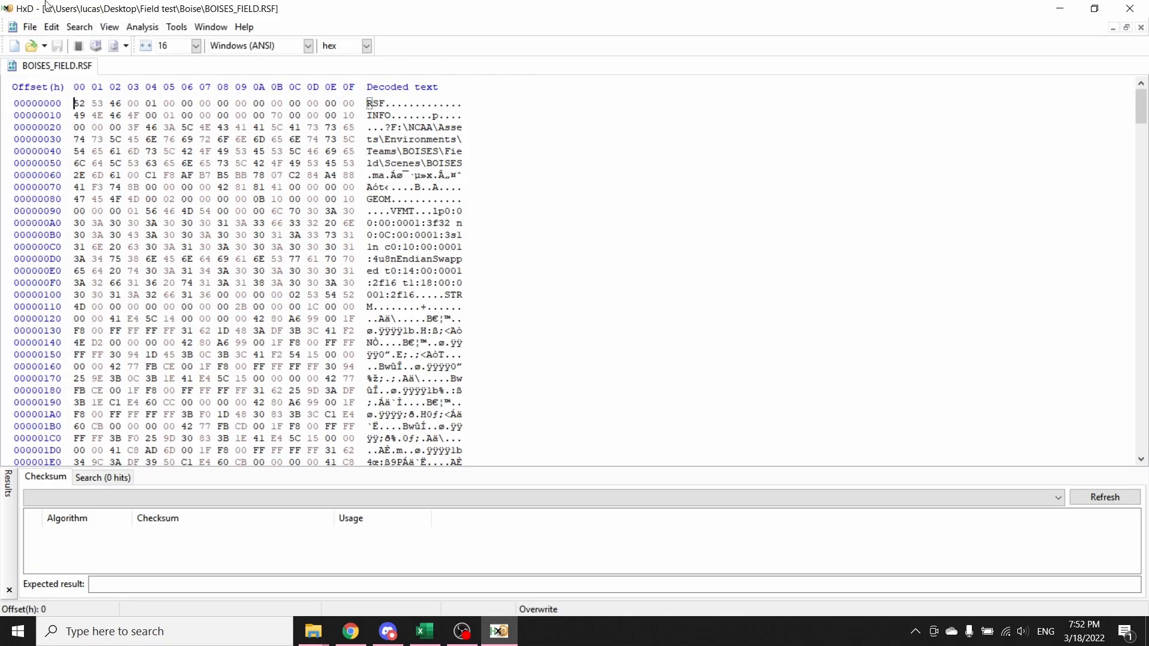
# Open UNLVXX_FIELD.RSF from the unlv folder inside Field test as a second file.
pyautogui.click(30, 27)
pyautogui.click(46, 59)
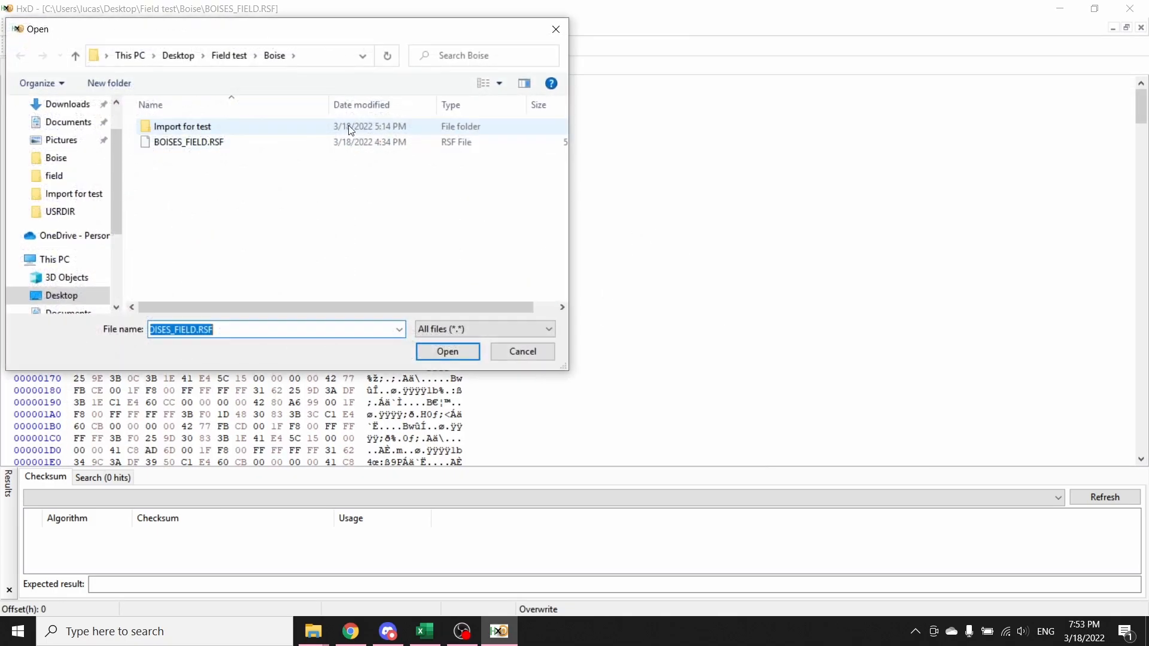
pyautogui.click(228, 55)
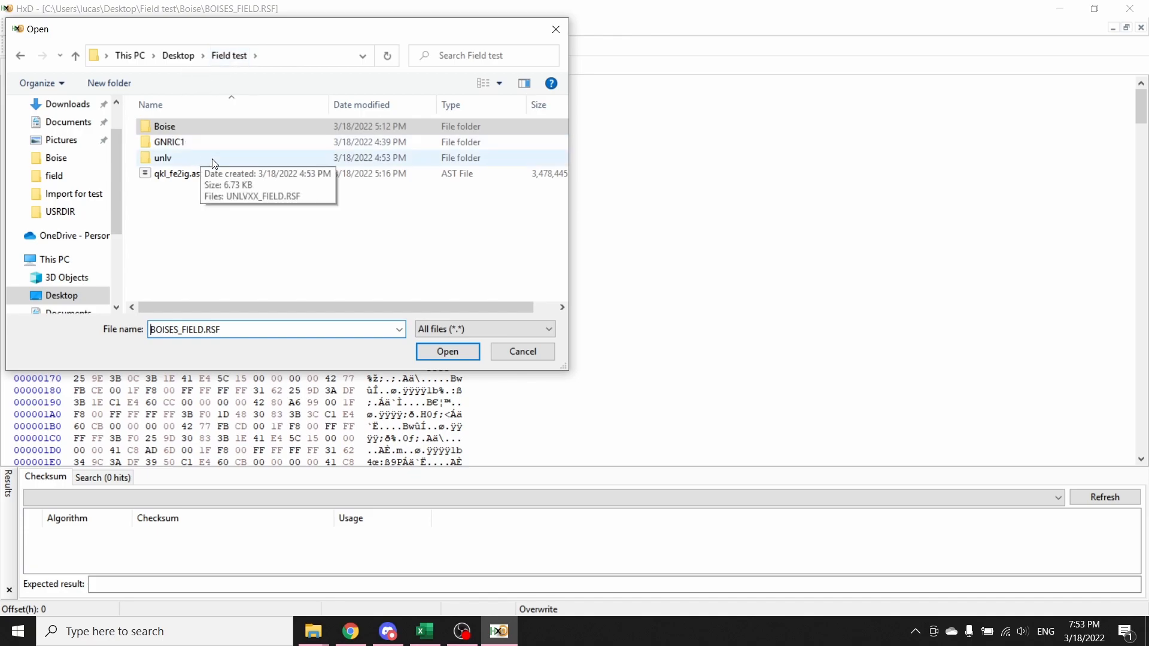
pyautogui.doubleClick(180, 158)
pyautogui.click(231, 128)
pyautogui.click(455, 352)
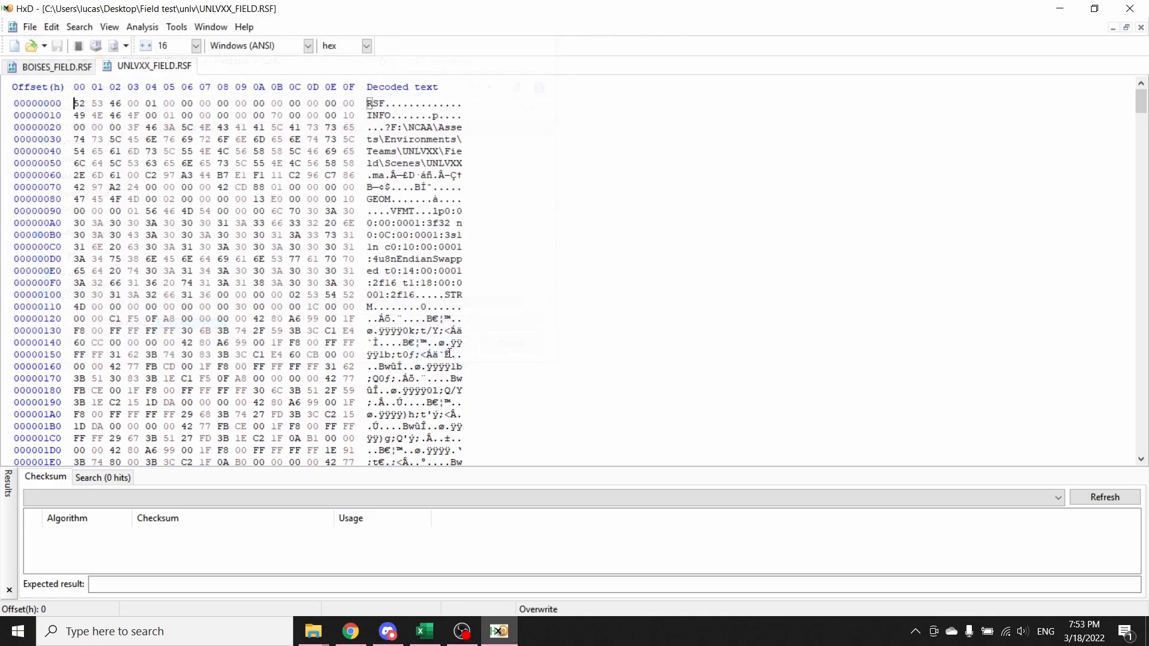
# Compare the hex contents of BOISES_FIELD.RSF and UNLVXX_FIELD.RSF.
pyautogui.click(60, 67)
pyautogui.click(131, 71)
pyautogui.click(57, 67)
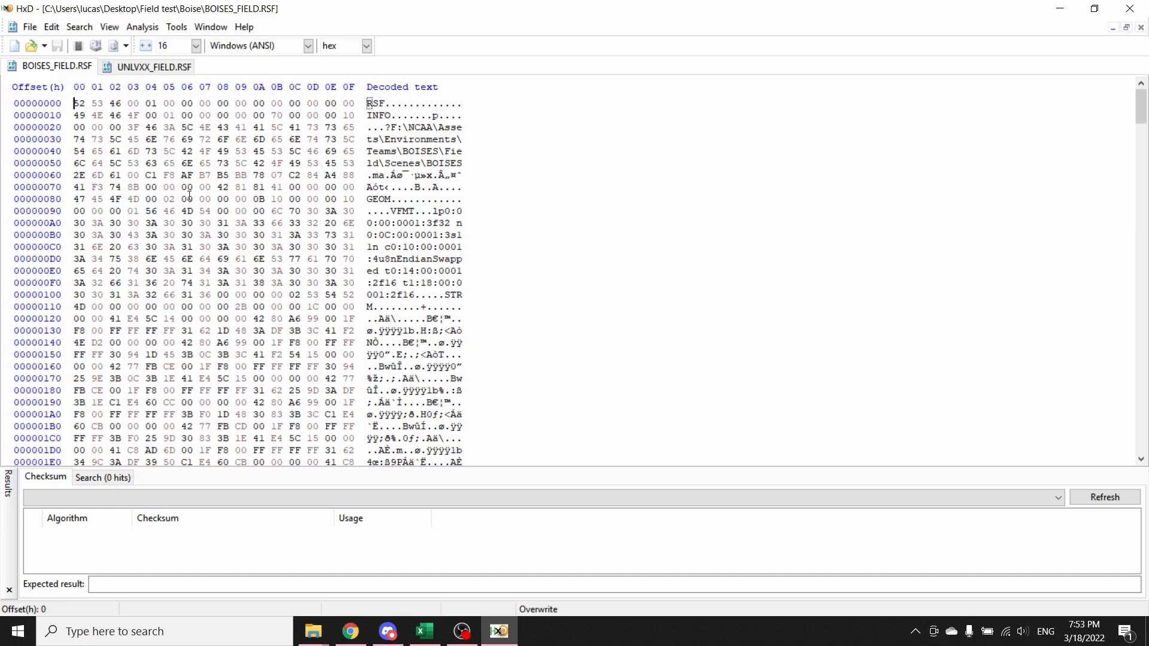
pyautogui.click(144, 68)
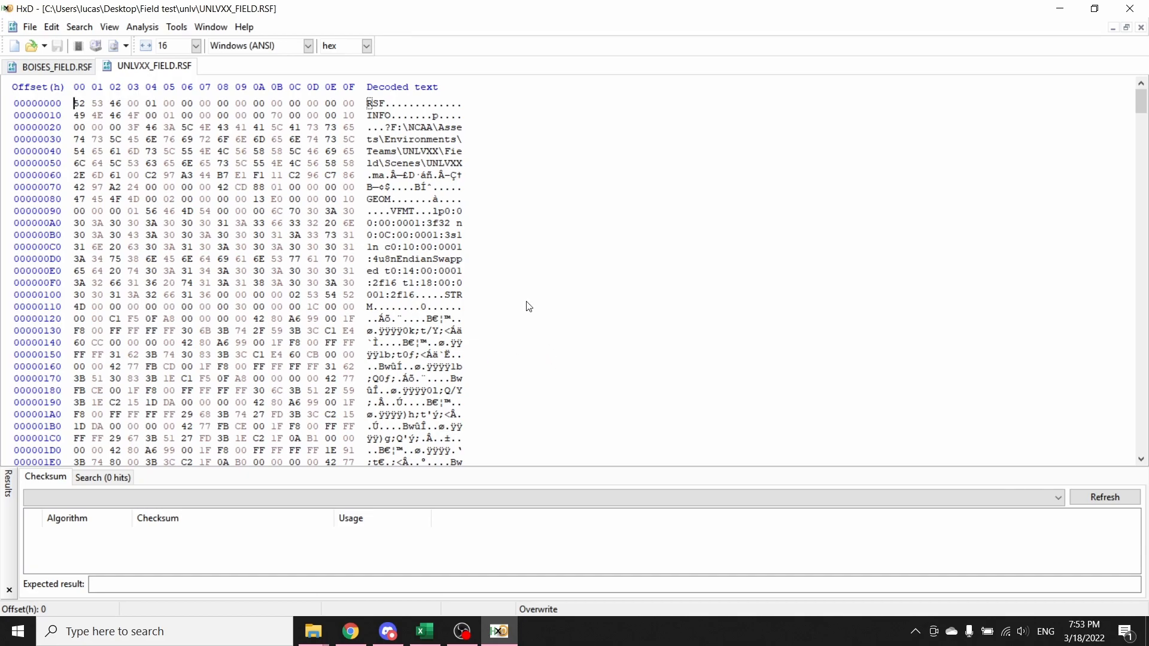
# Replace the entire hex content of BOISES_FIELD.RSF with a copy of all bytes from UNLVXX_FIELD.RSF.
pyautogui.click(69, 69)
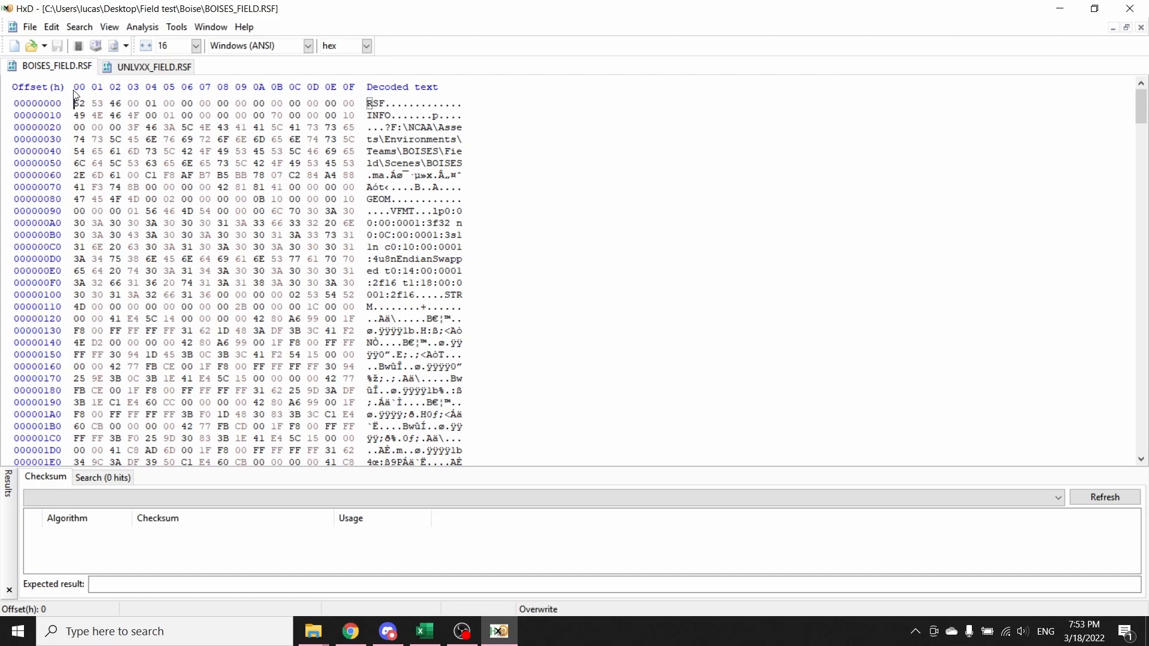
pyautogui.hotkey('ctrl', 'a')
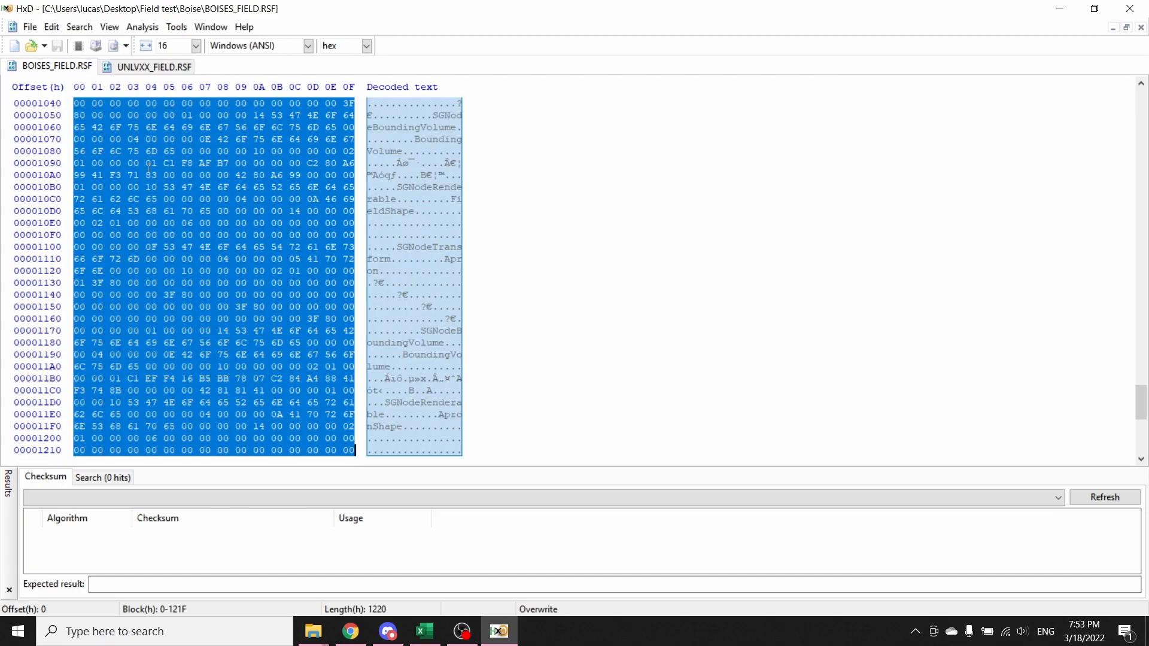
pyautogui.press('Delete')
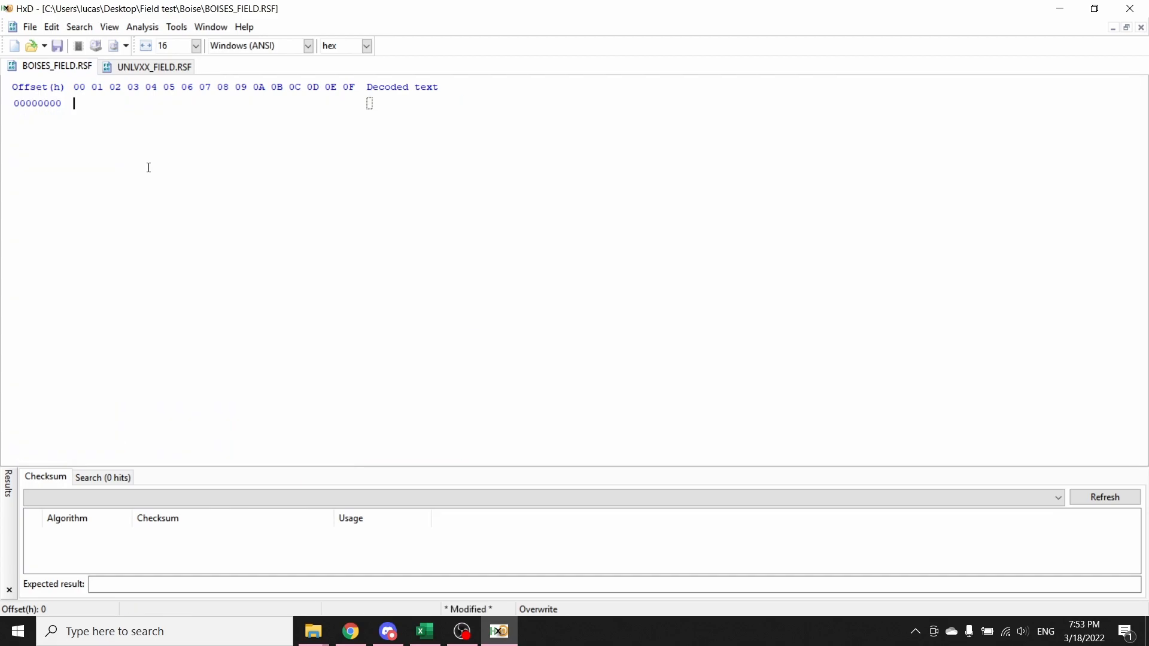
pyautogui.click(142, 68)
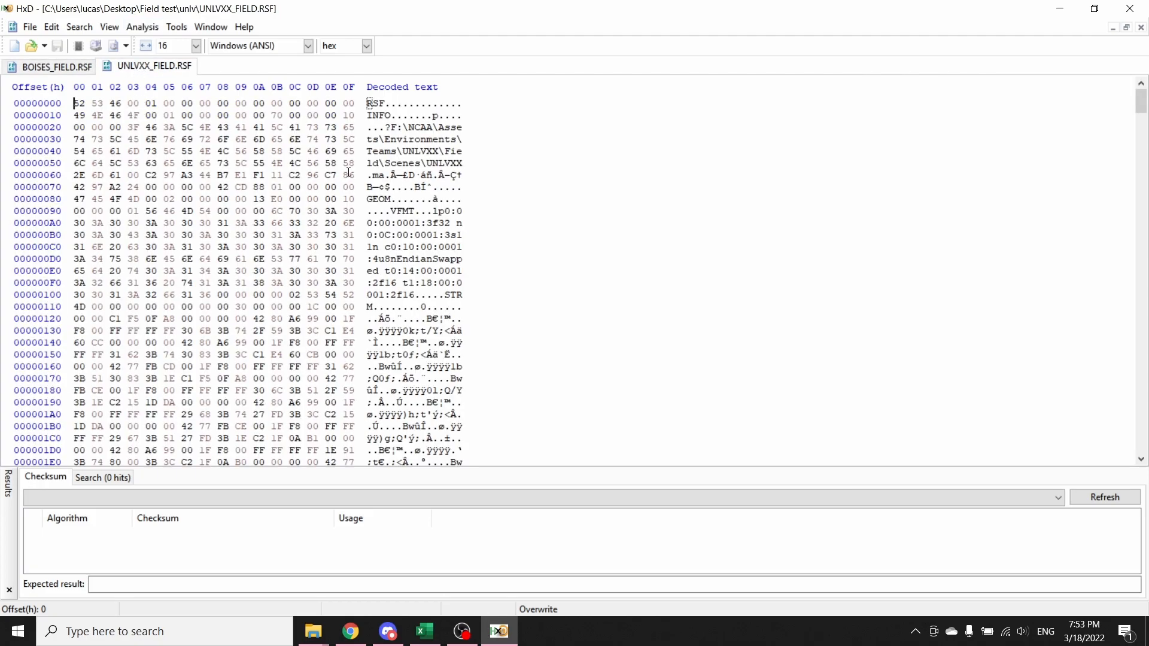
pyautogui.hotkey('ctrl', 'a')
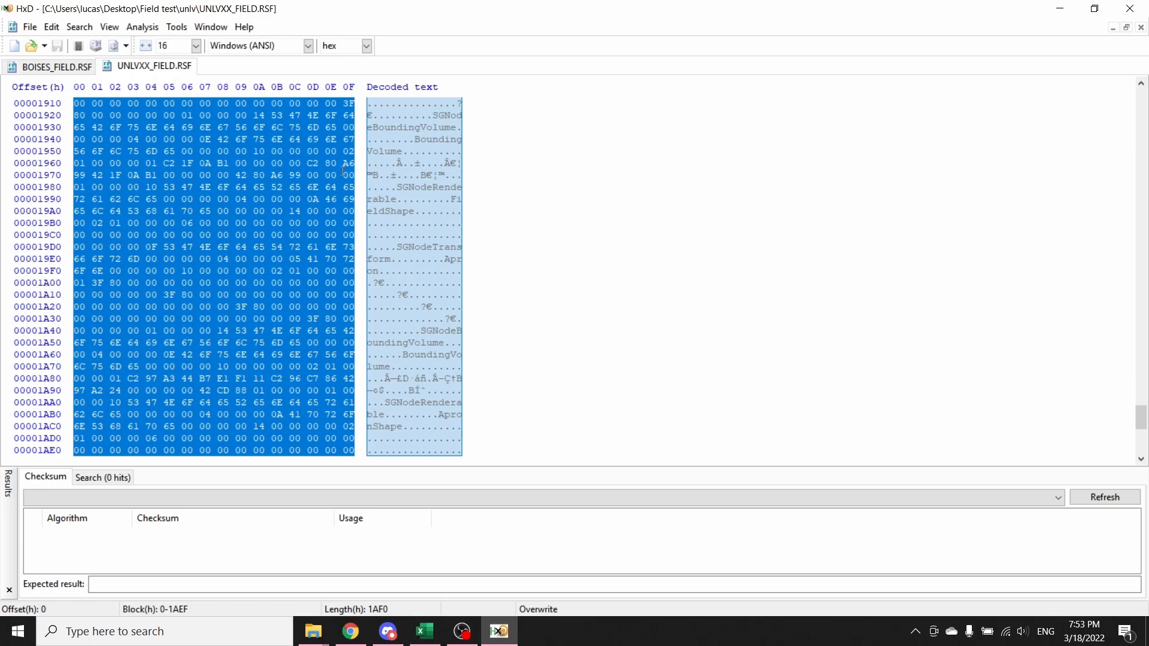
pyautogui.click(69, 66)
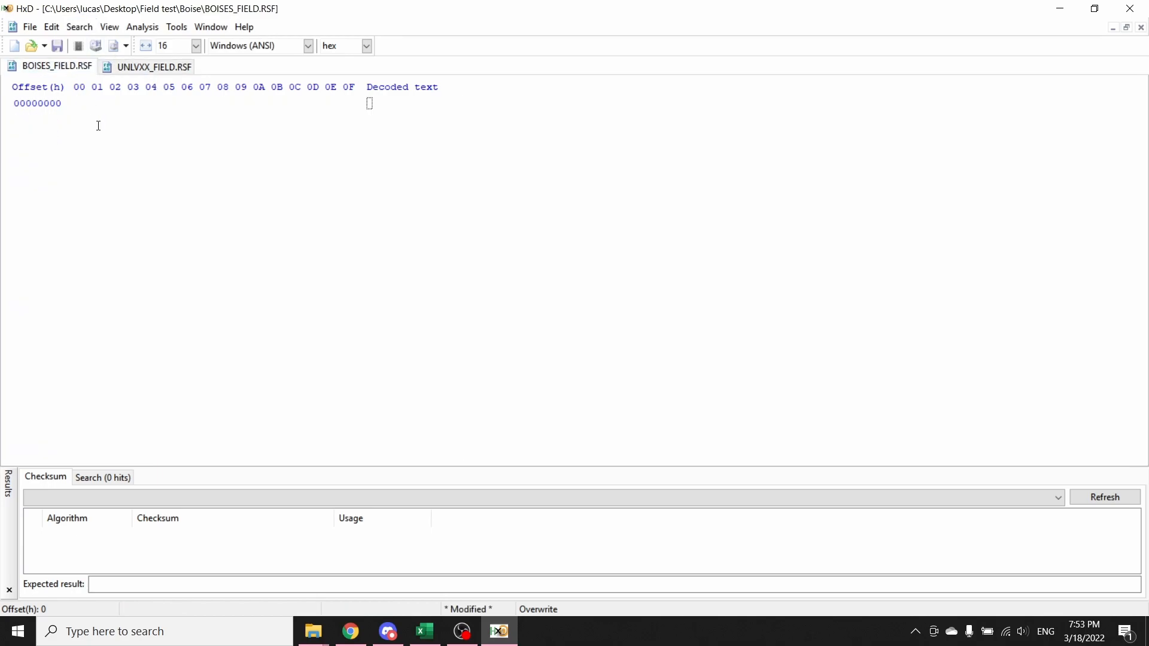
pyautogui.hotkey('ctrl', 'v')
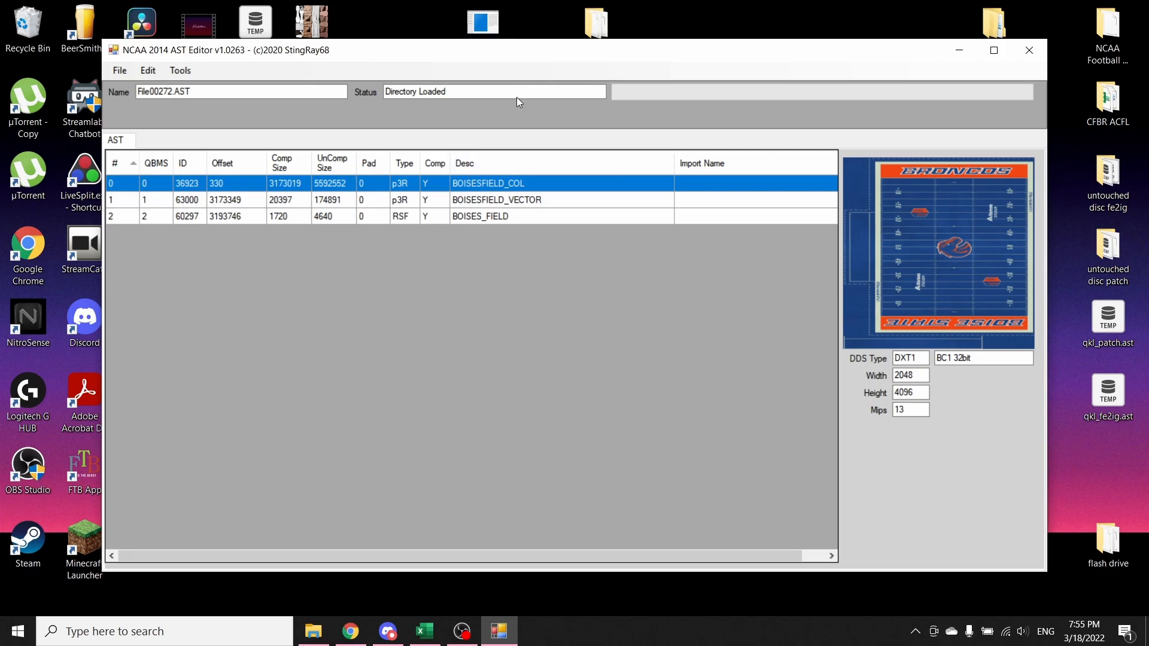
# Replace the BOISESFIELD_COL entry with highlandersfield.dds from the Cape Breton_Boise St field folder inside Import Into game on the Desktop.
pyautogui.rightClick(553, 189)
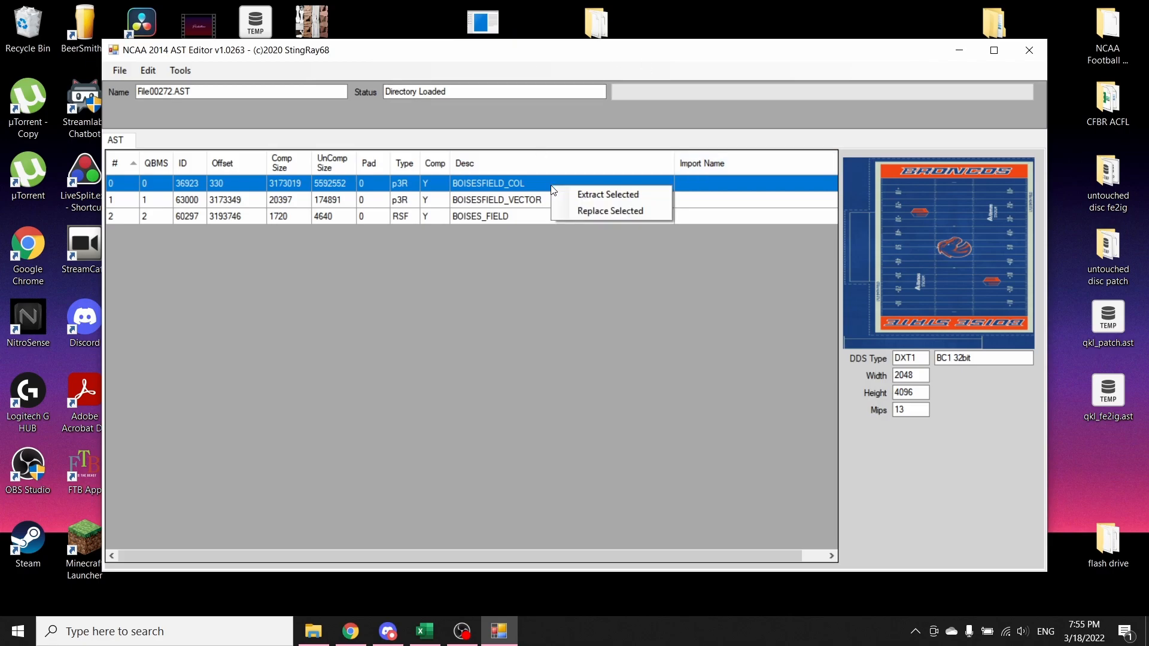
pyautogui.click(599, 212)
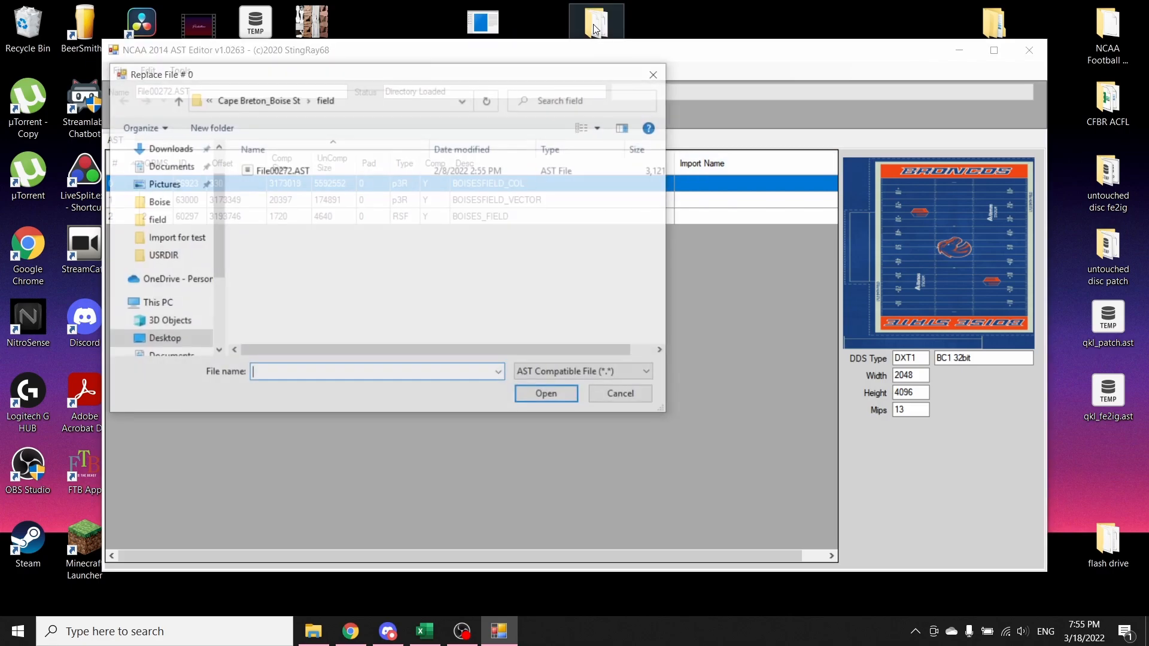
pyautogui.click(268, 103)
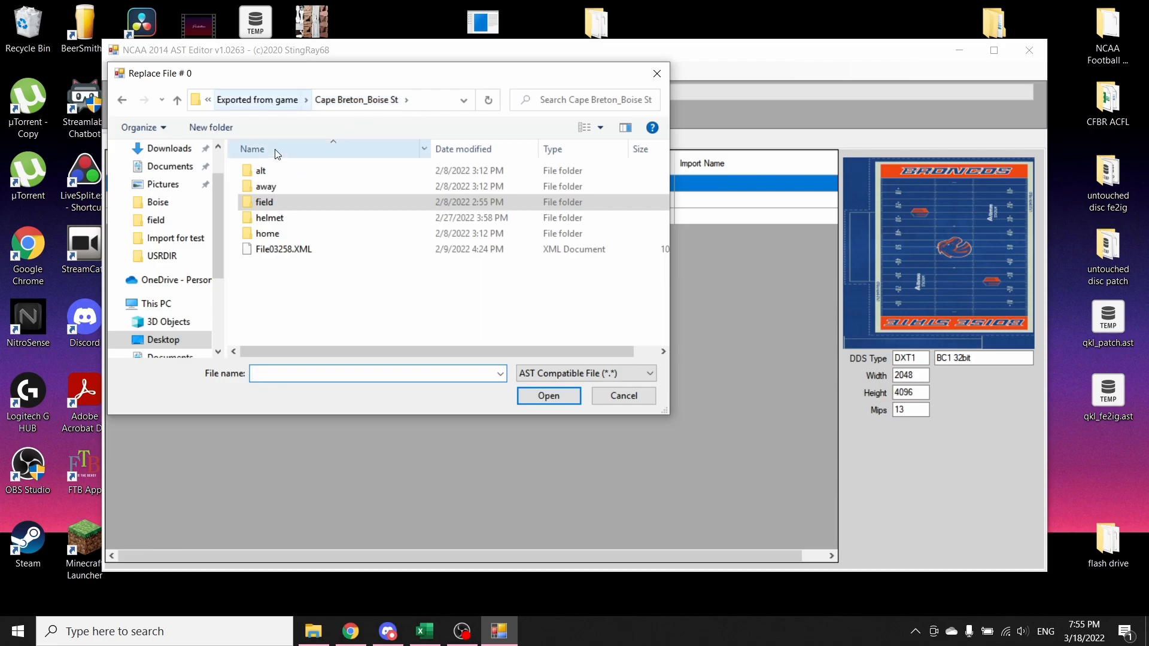
pyautogui.click(249, 107)
pyautogui.scroll(2, 159, 190)
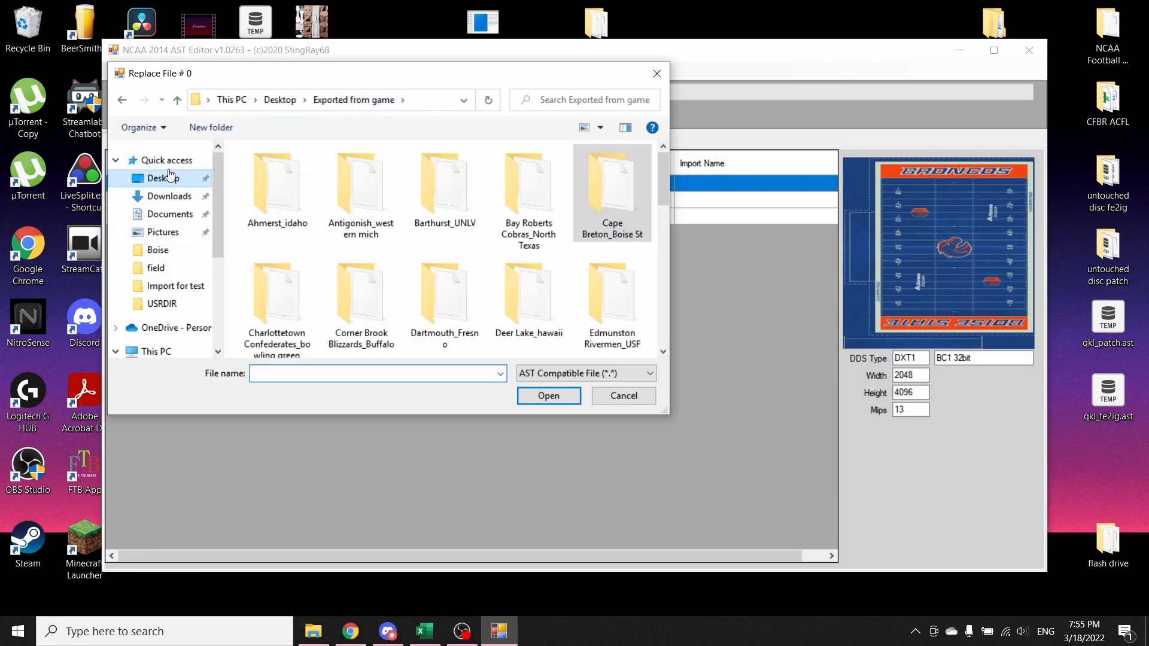
pyautogui.click(173, 179)
pyautogui.doubleClick(419, 328)
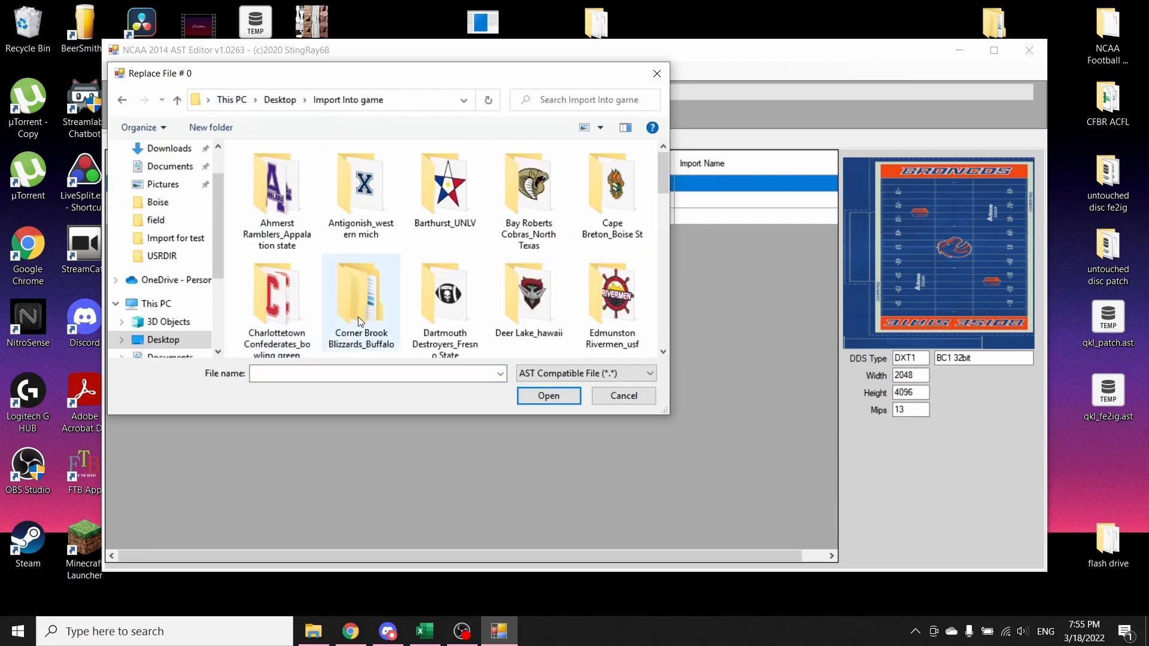
pyautogui.doubleClick(597, 206)
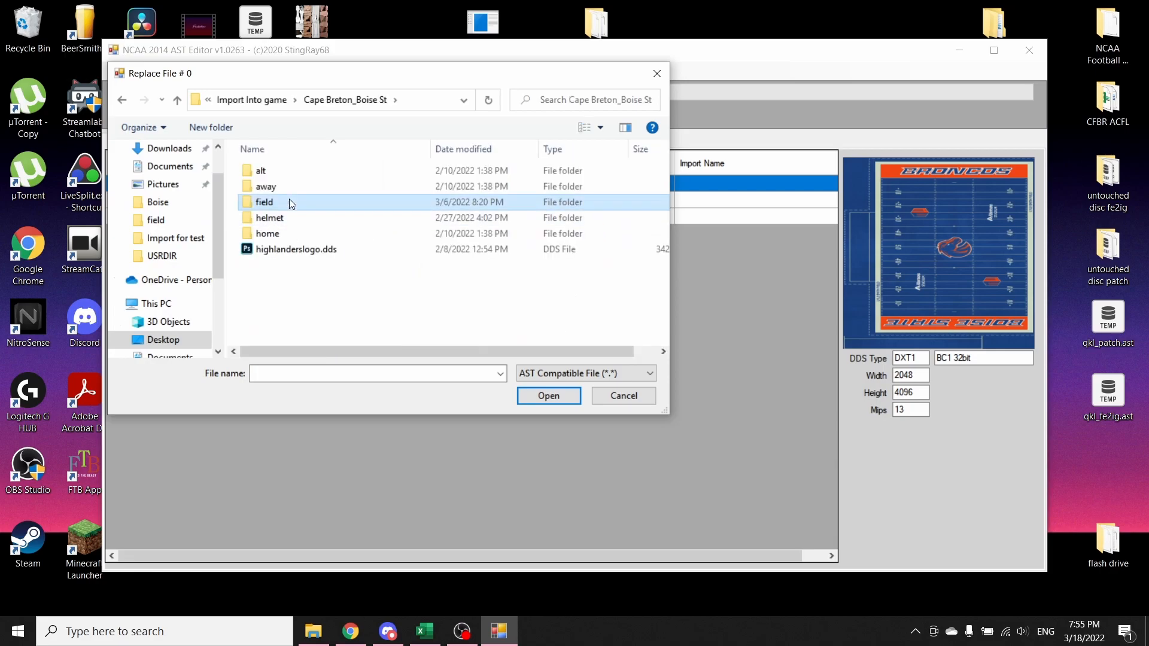
pyautogui.doubleClick(326, 198)
pyautogui.click(455, 203)
pyautogui.click(548, 396)
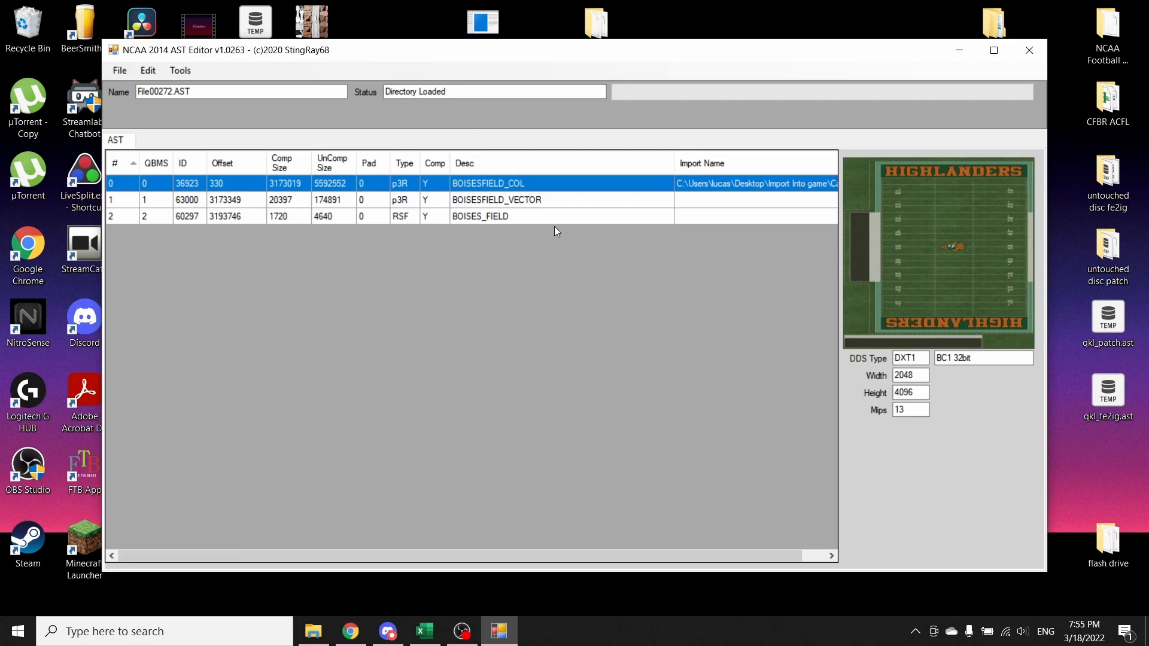
# Replace the BOISES_FIELD entry with BOISES_FIELD.RSF from Field test, Boise, Import for test on the Desktop.
pyautogui.click(477, 219)
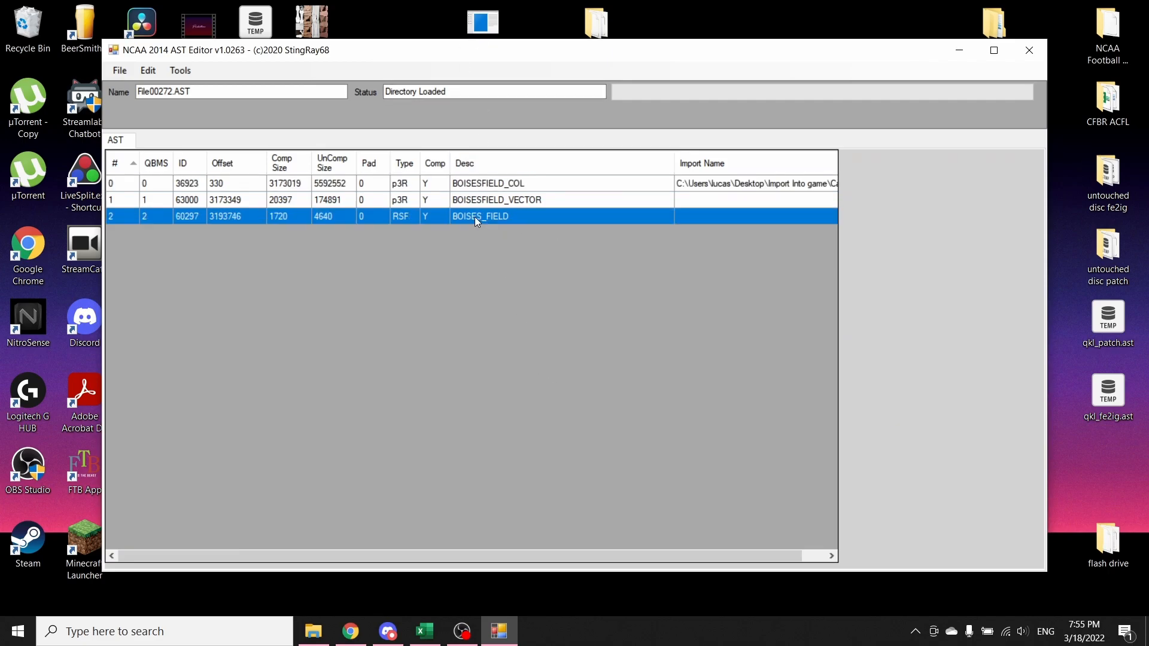
pyautogui.rightClick(520, 224)
pyautogui.click(549, 246)
pyautogui.scroll(2, 161, 198)
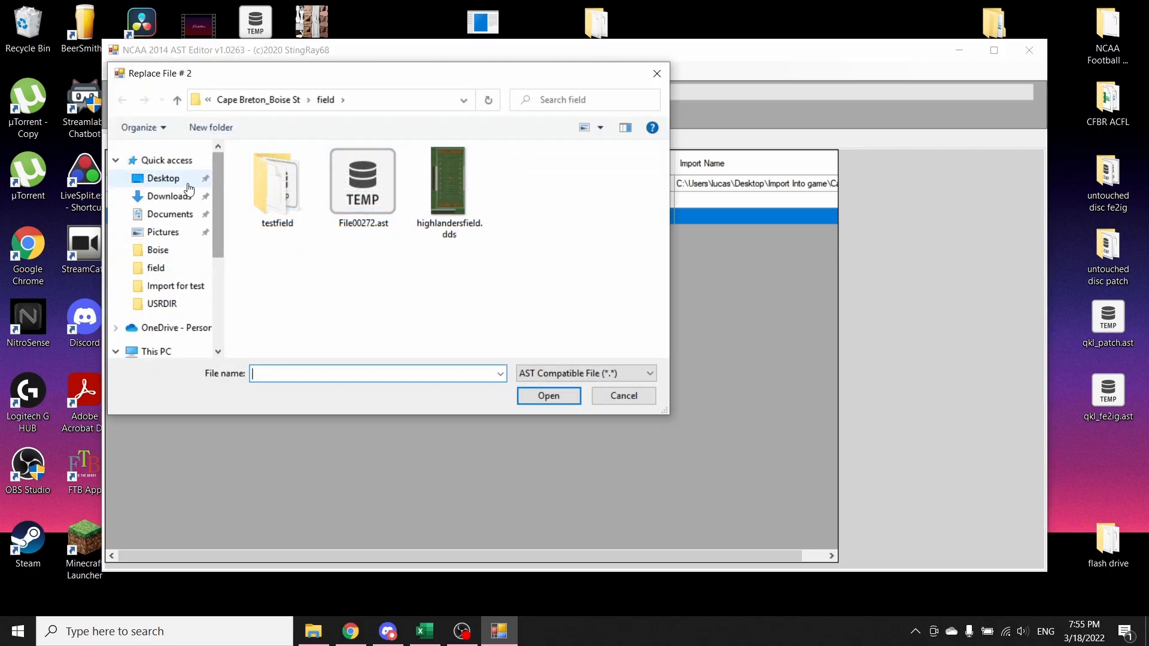
pyautogui.click(163, 178)
pyautogui.doubleClick(313, 255)
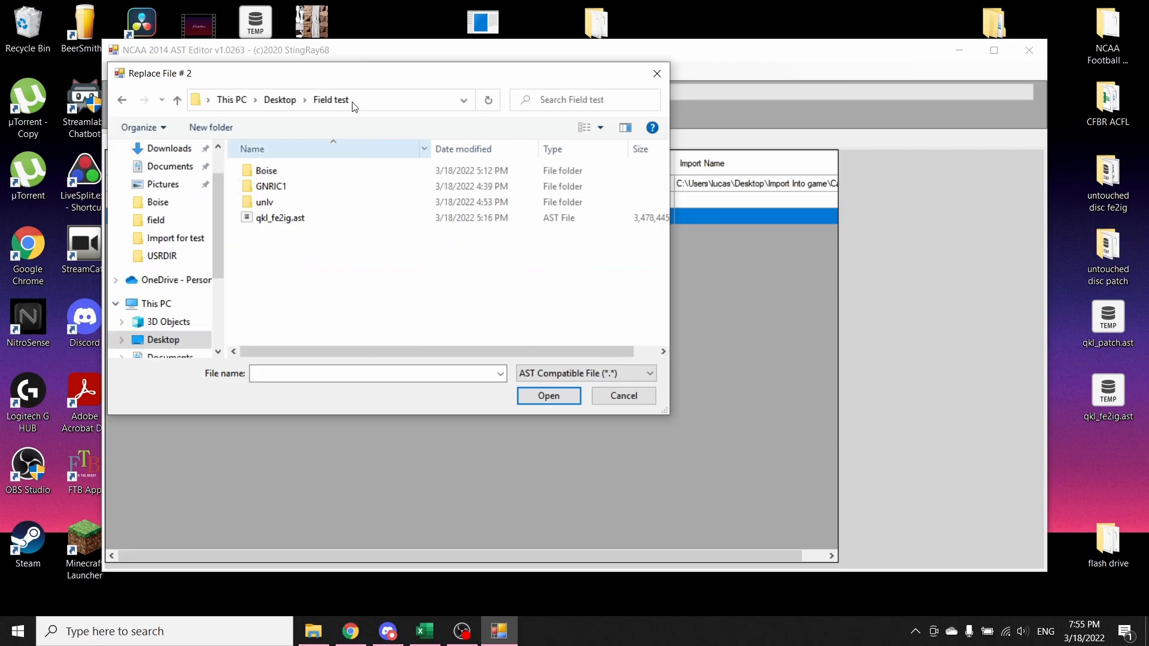
pyautogui.doubleClick(287, 171)
pyautogui.doubleClick(316, 172)
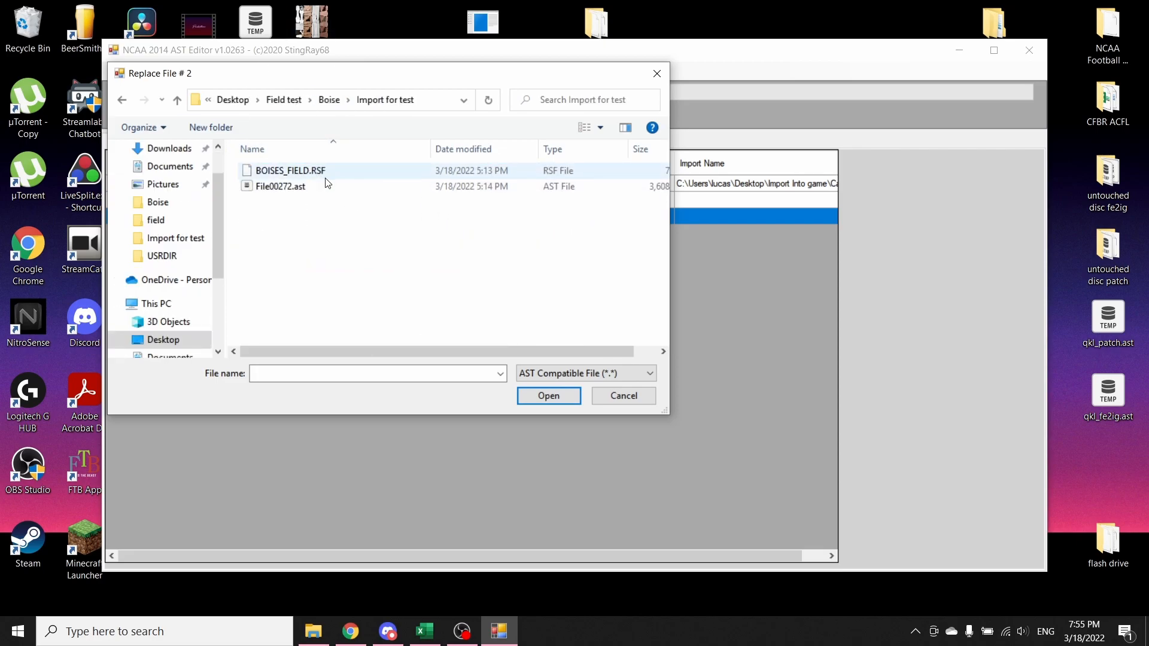
pyautogui.click(318, 174)
pyautogui.click(550, 403)
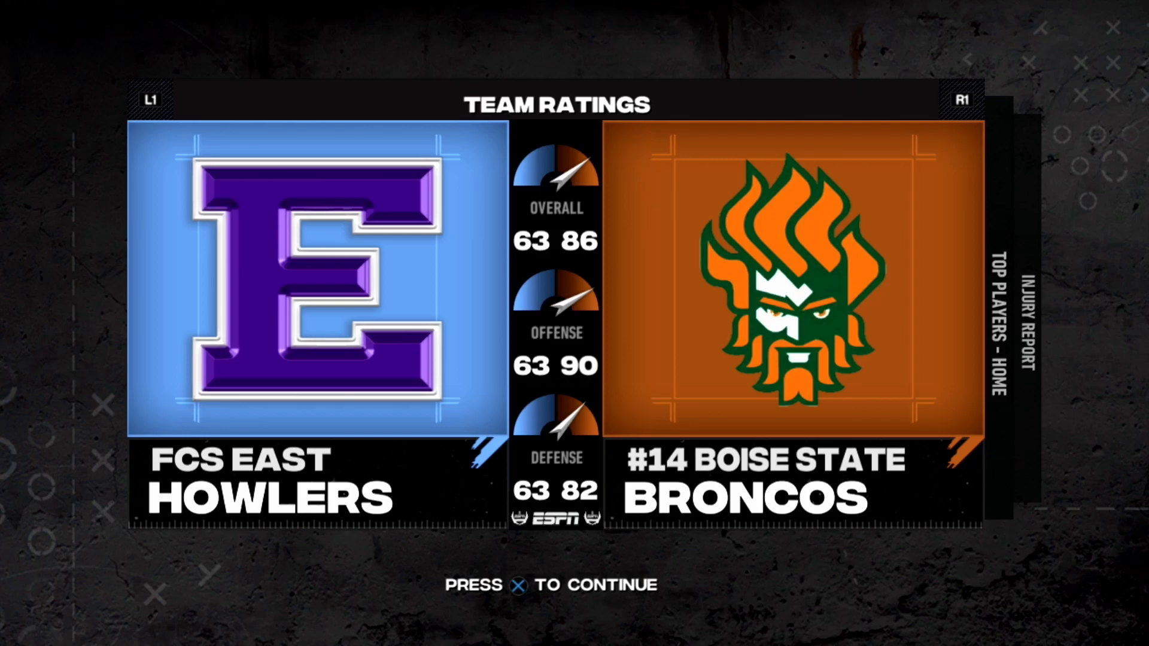
# In NCAA Football 14, continue past the team ratings and complete the coin toss to inspect the modded Boise State field at kickoff.
pyautogui.press('x')
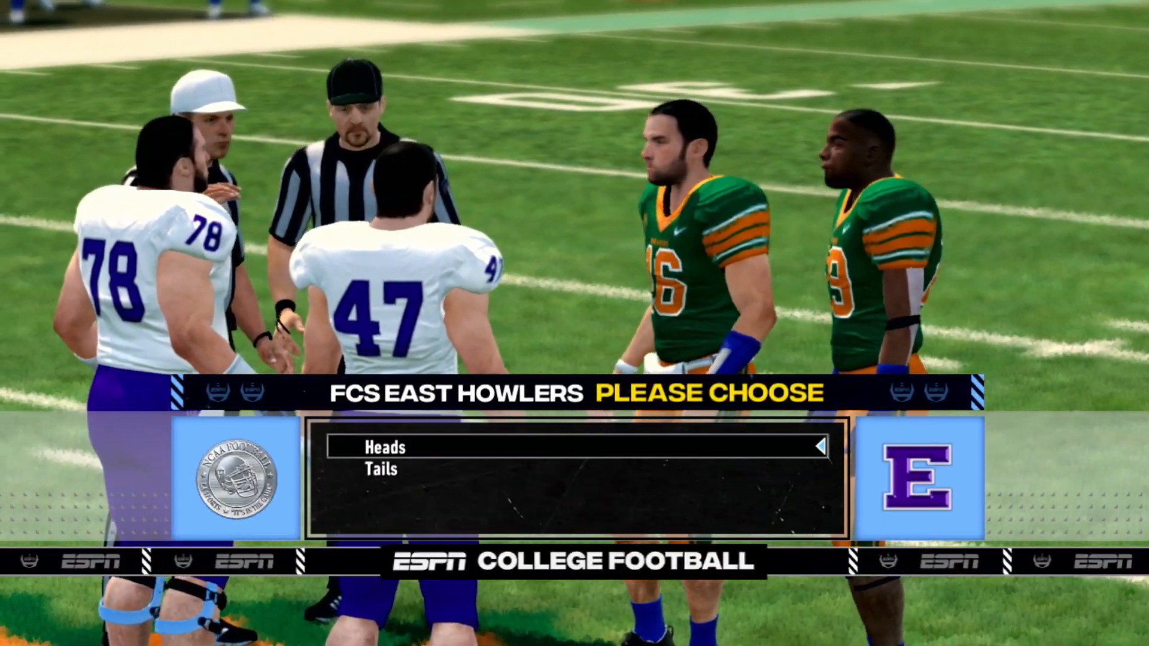
pyautogui.press('Return')
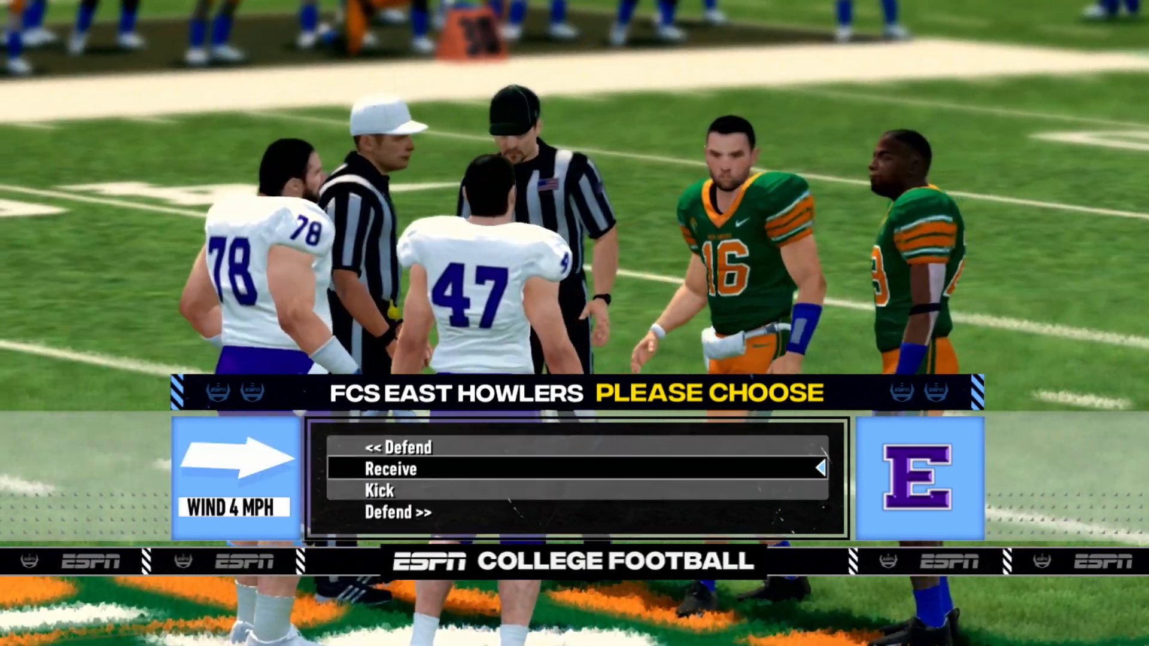
pyautogui.press('Down')
pyautogui.press('Return')
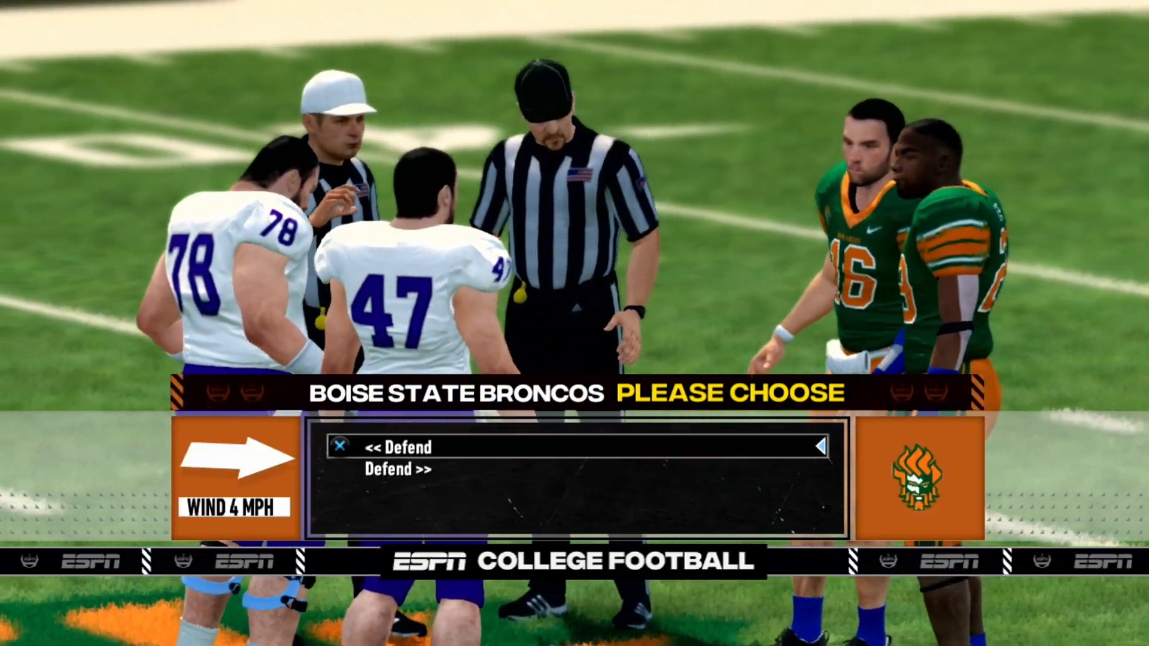
pyautogui.press('Return')
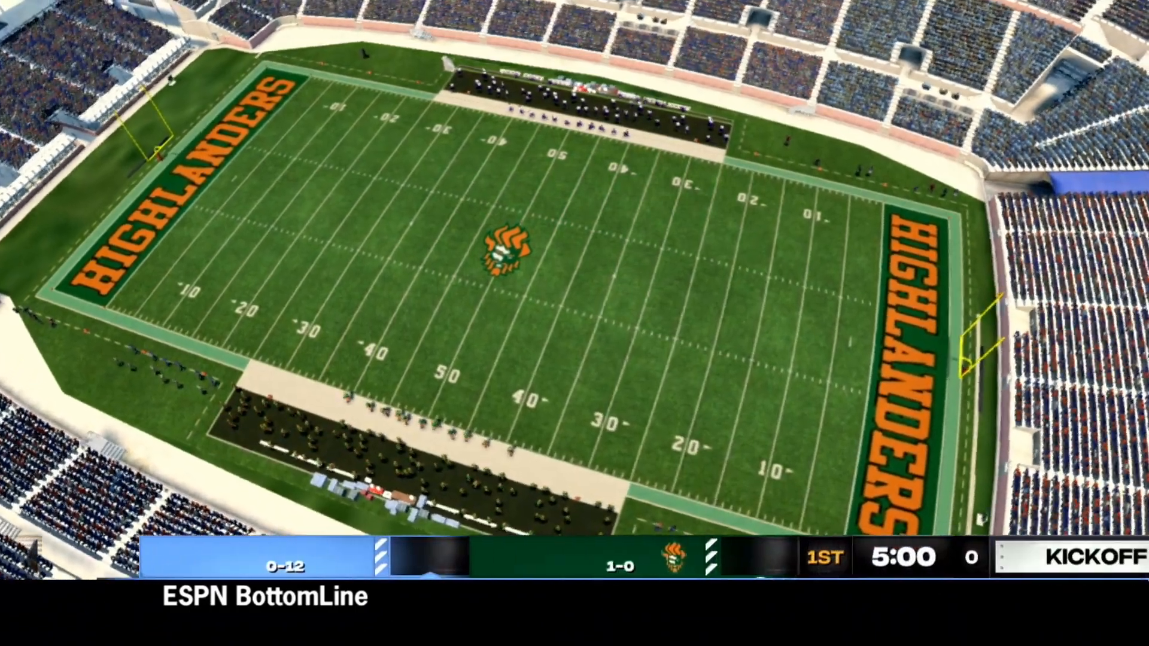